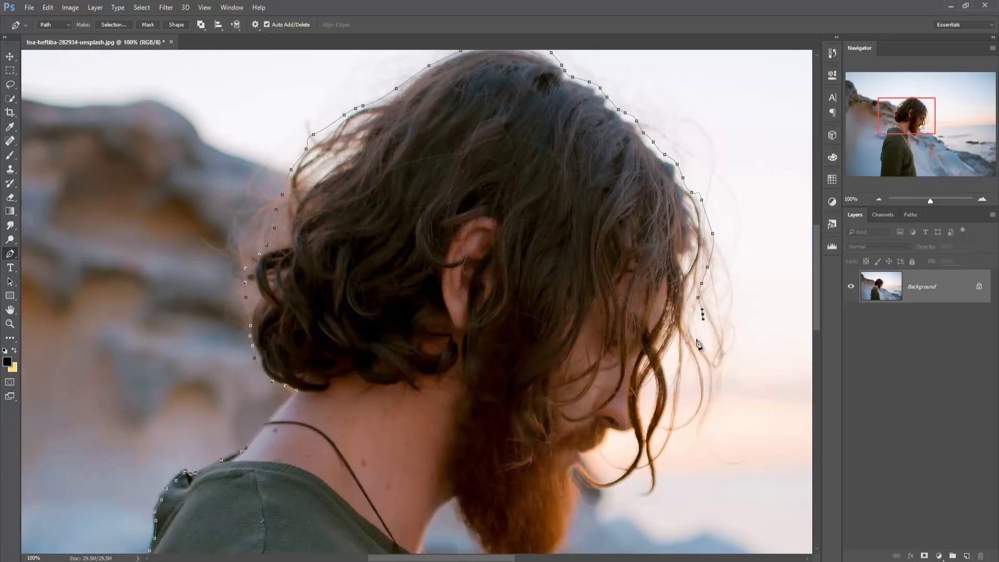
Step: Continue the Pen path around the man's front hair strands and along the edge of his beard to beneath his chin
left_click(592, 489)
left_click_drag(581, 482, 611, 330)
left_click(609, 359)
left_click(593, 386)
left_click(577, 410)
left_click(558, 420)
left_click(542, 424)
left_click(531, 416)
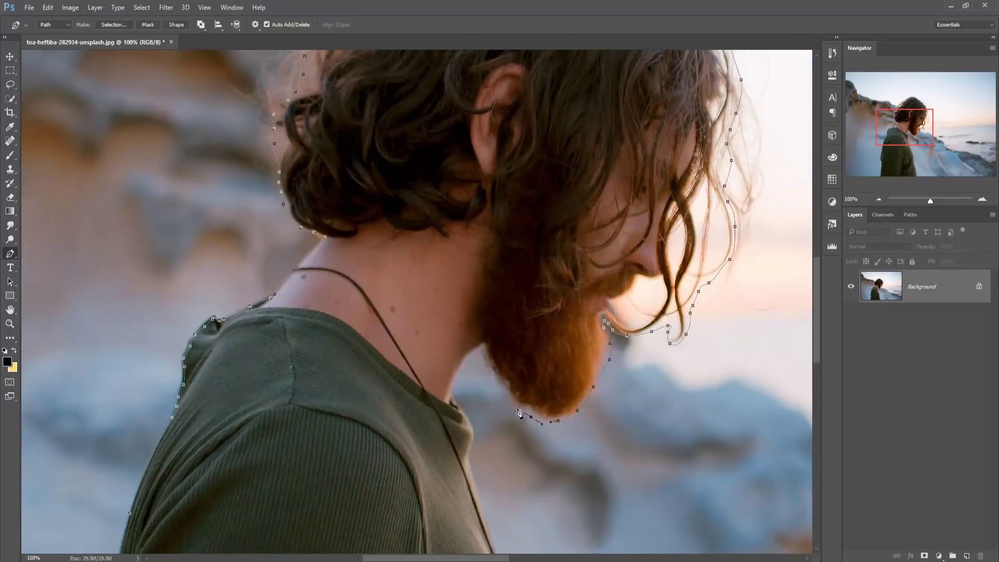
Step: Trace the path down the neck and chest to the photo's lower edge and close it around the man
left_click_drag(465, 365, 460, 293)
left_click_drag(494, 468, 468, 263)
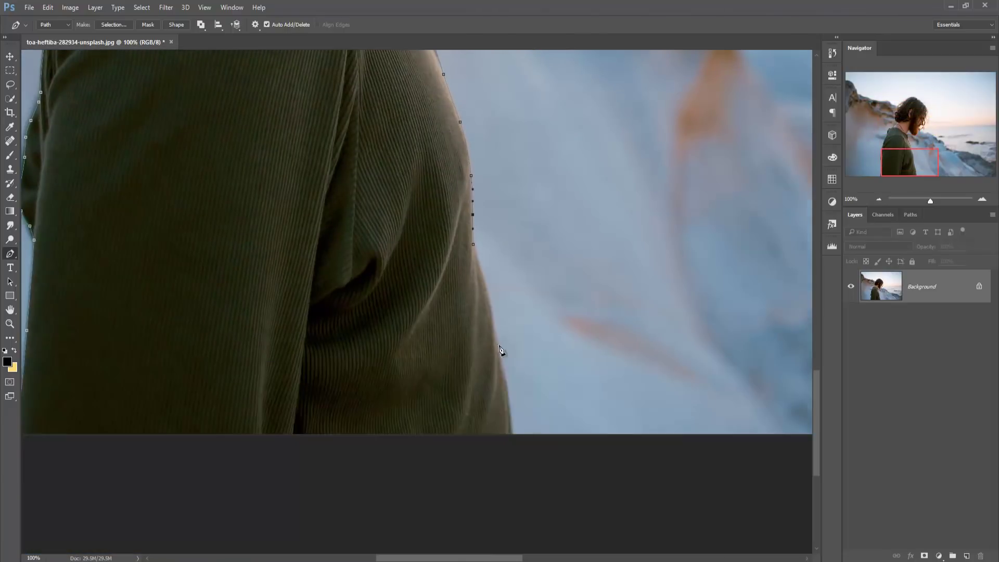
left_click(490, 315)
scroll(493, 312, "left", 5)
key("ctrl+0")
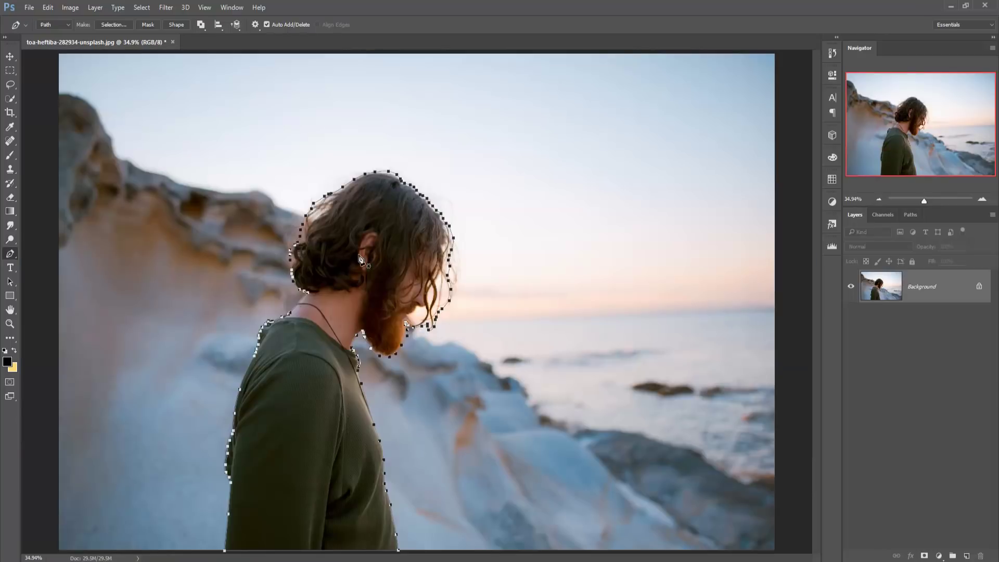
Step: Convert the closed path into a new anti-aliased selection with a feather radius of 0 pixels
right_click(363, 258)
left_click(416, 306)
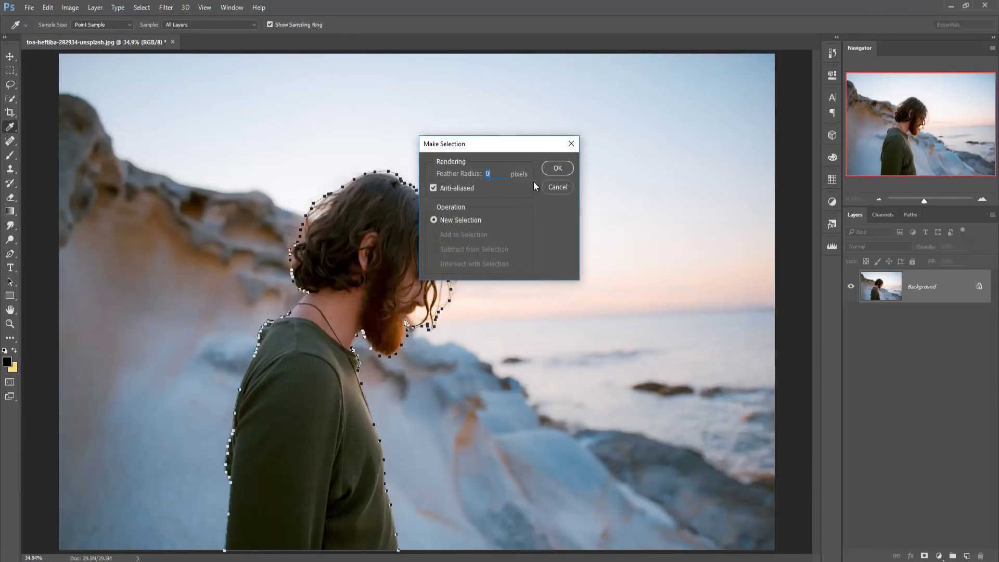
left_click(557, 168)
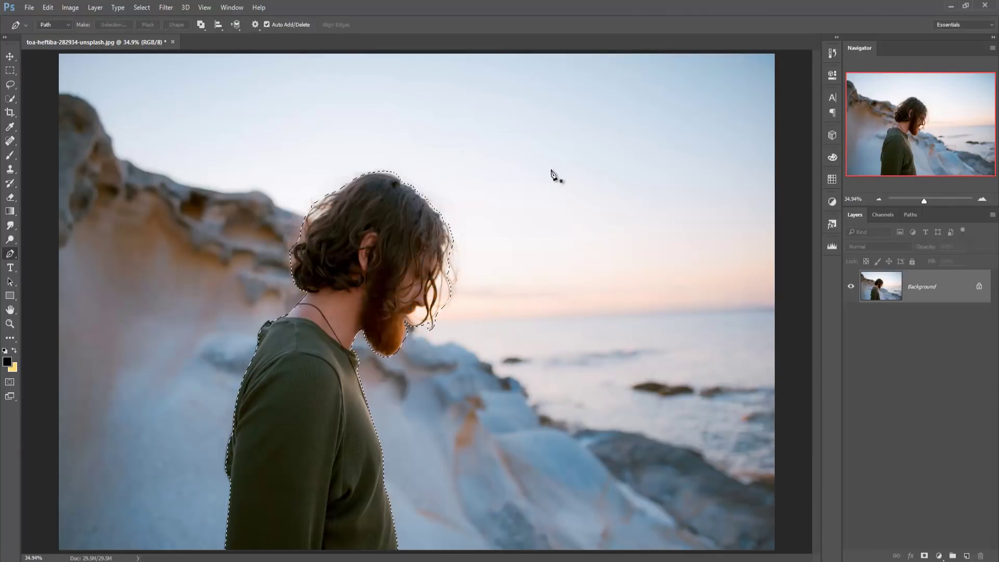
Step: Create a new 1280 x 720 pixel RGB document at 300 pixels/inch with a white background
left_click(10, 57)
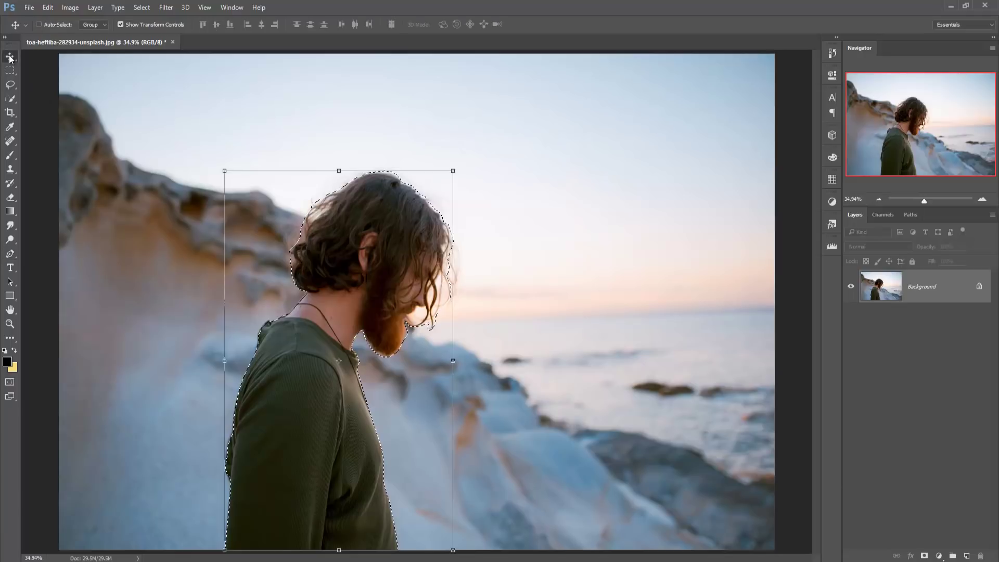
left_click(28, 8)
left_click(38, 19)
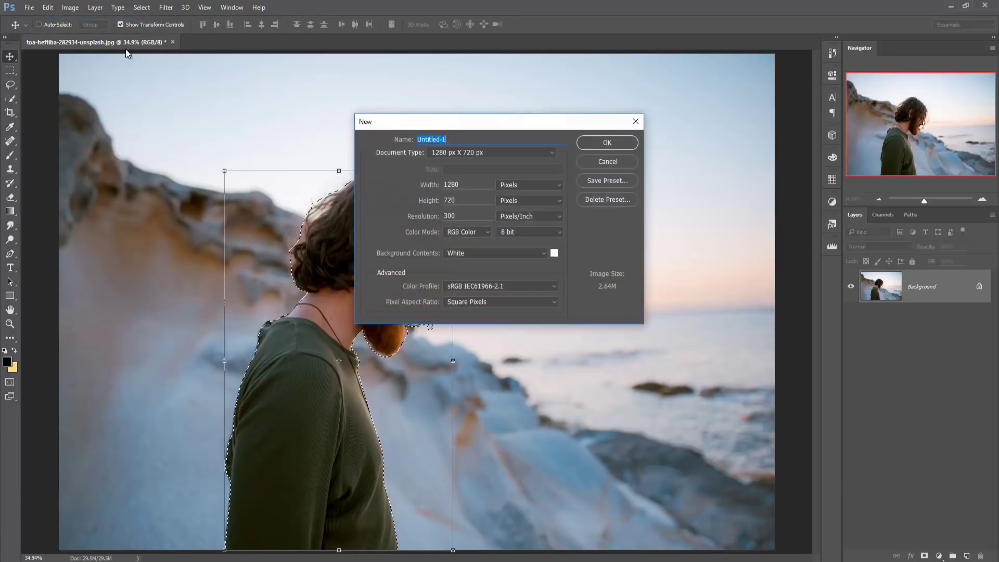
double_click(479, 185)
left_click(590, 142)
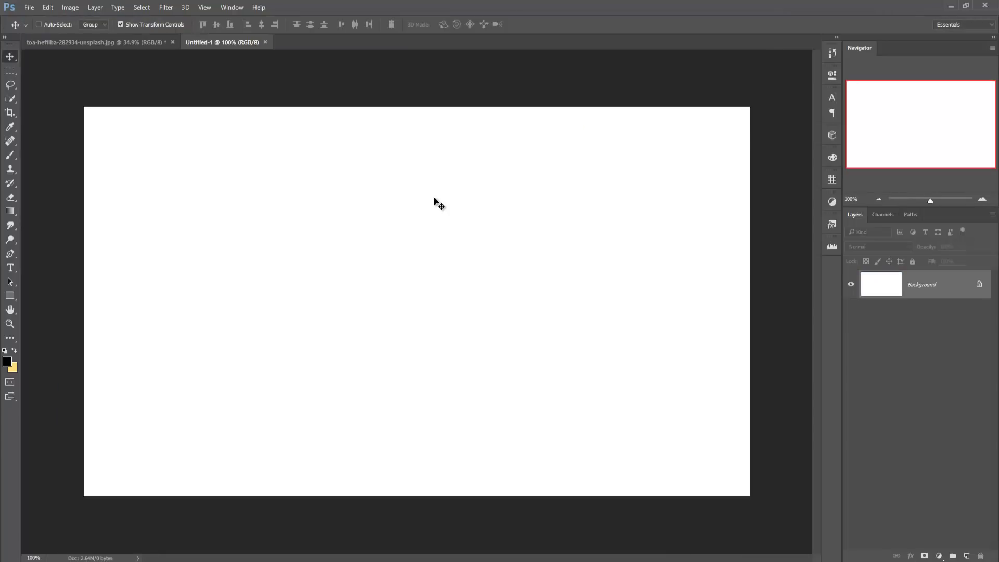
Step: Float the photo's document window and move the selected man from it into the new blank document
left_click(97, 43)
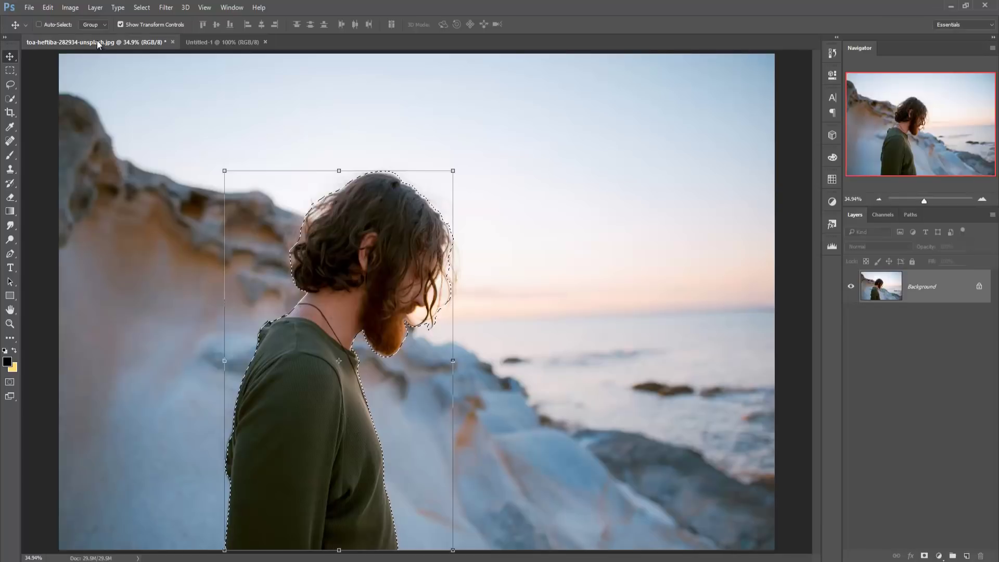
left_click_drag(97, 40, 520, 114)
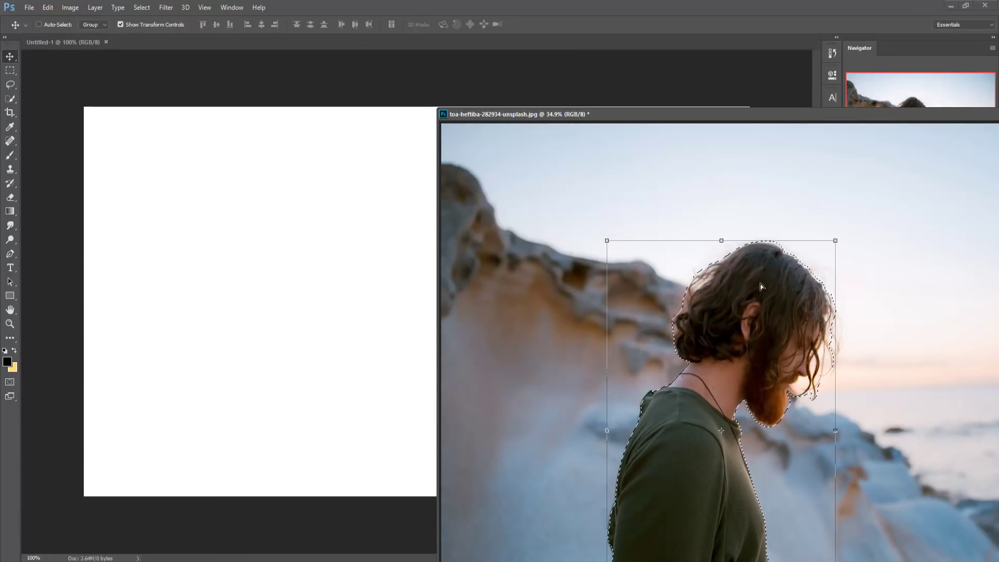
left_click_drag(761, 286, 405, 260)
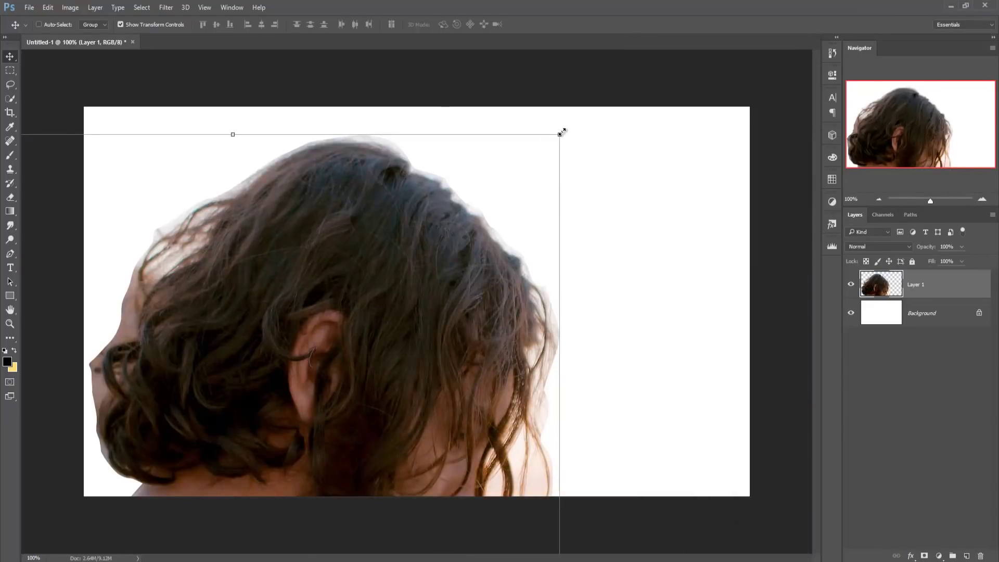
Step: Scale the man proportionally to about 35% and place him right of the canvas center, aligned with the lower edge
left_click_drag(559, 134, 399, 400)
left_click_drag(344, 455, 459, 188)
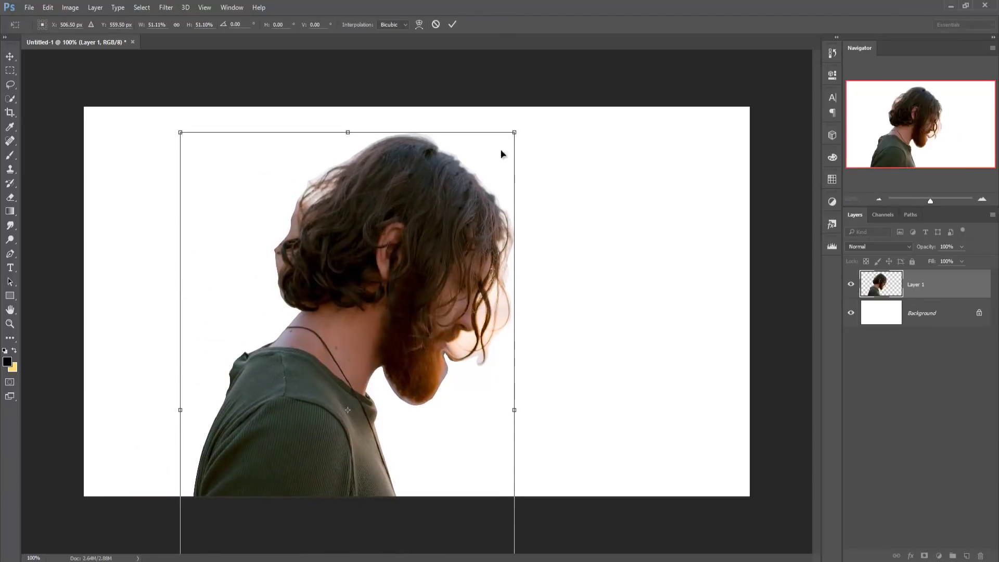
left_click_drag(513, 135, 464, 218)
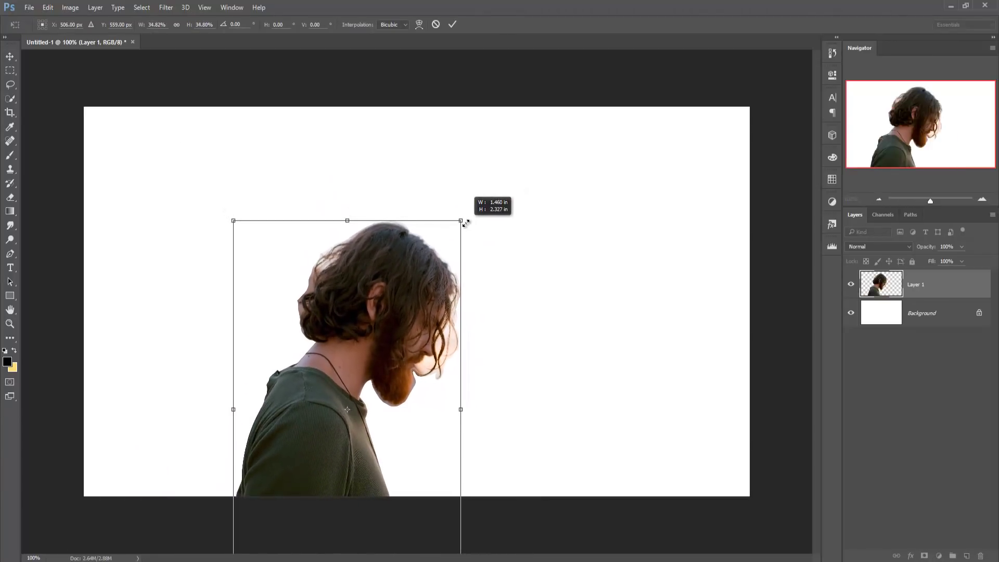
left_click_drag(419, 313, 439, 211)
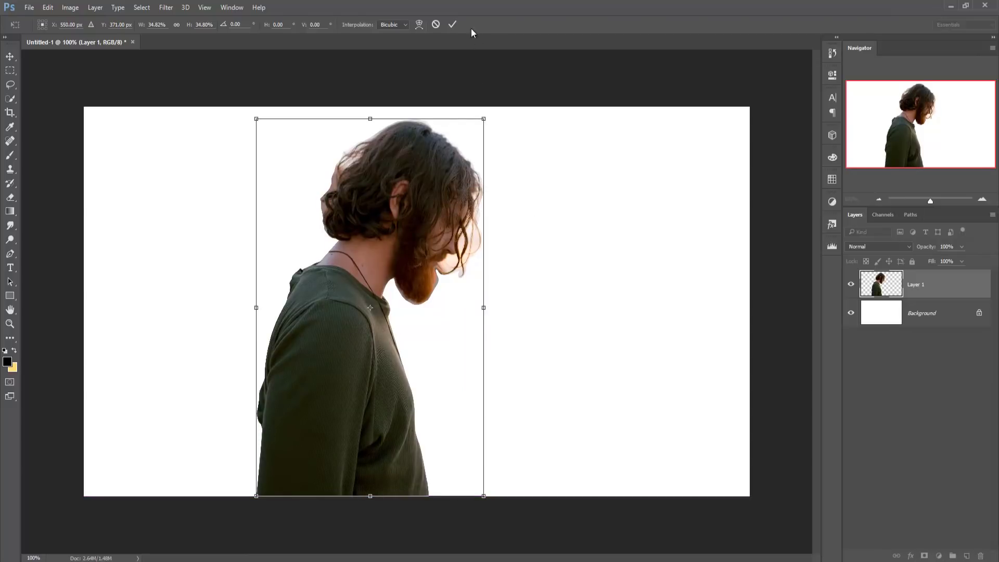
left_click(452, 25)
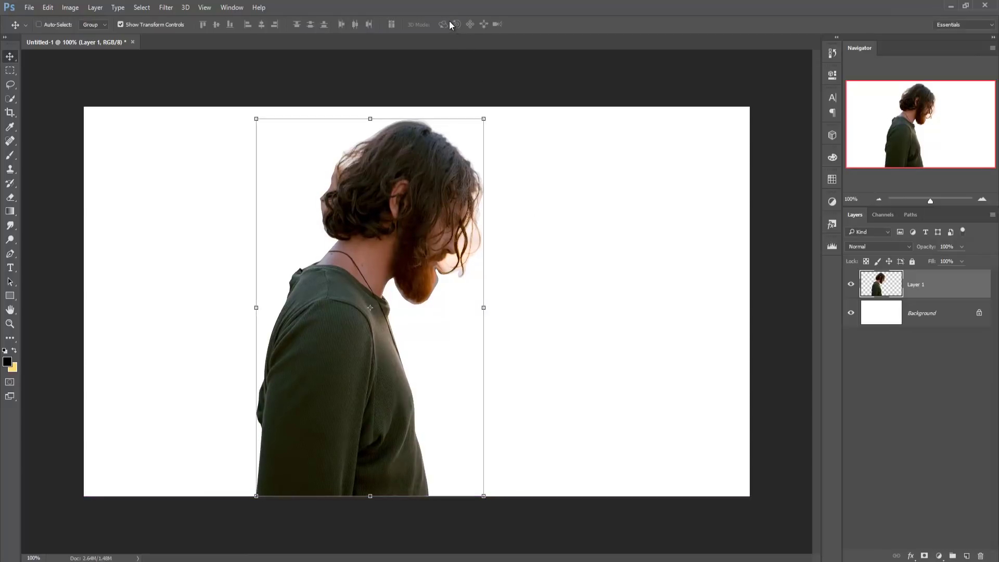
left_click_drag(335, 338, 466, 339)
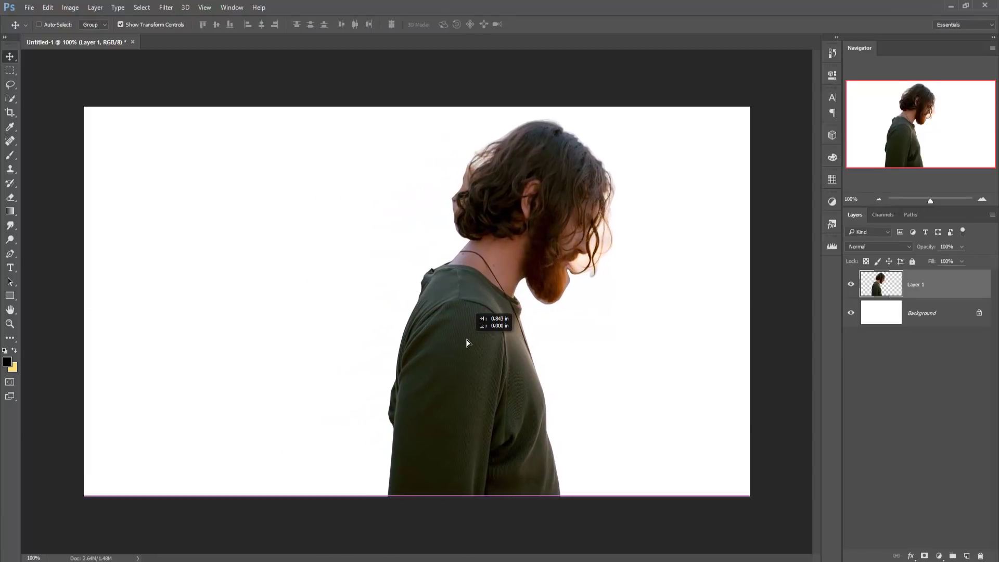
left_click_drag(466, 339, 482, 343)
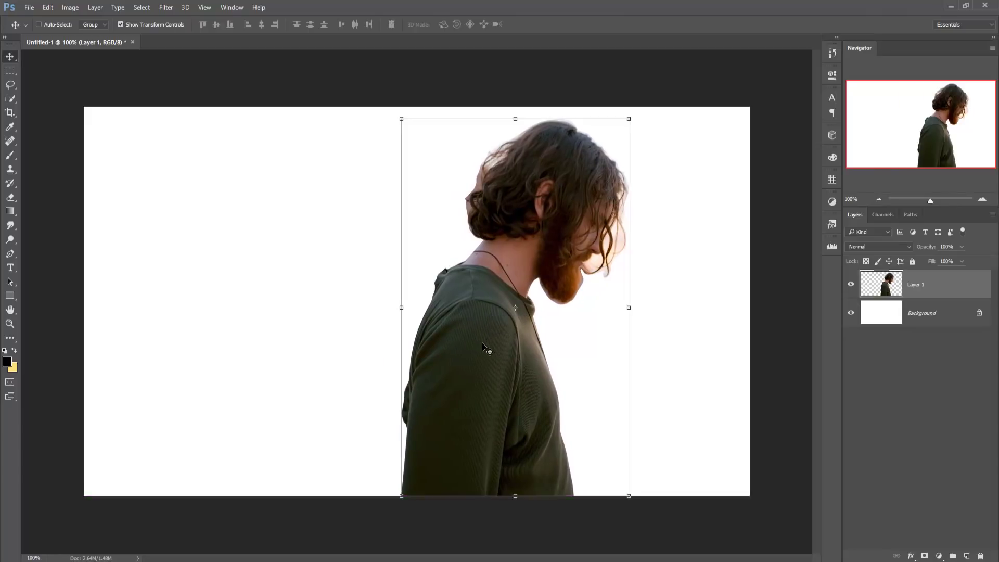
Step: Select the whole man on his layer with the Quick Selection tool, from the hair down to the shirt
left_click(10, 99)
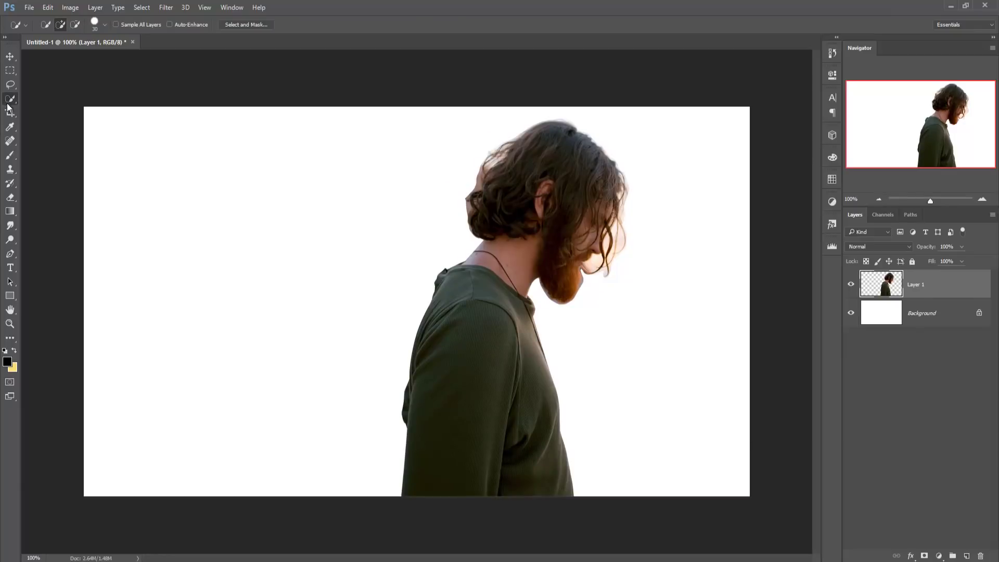
mouse_move(546, 170)
left_mouse_down()
mouse_move(552, 113)
mouse_move(522, 125)
mouse_move(459, 212)
mouse_move(448, 336)
mouse_move(455, 460)
left_mouse_up()
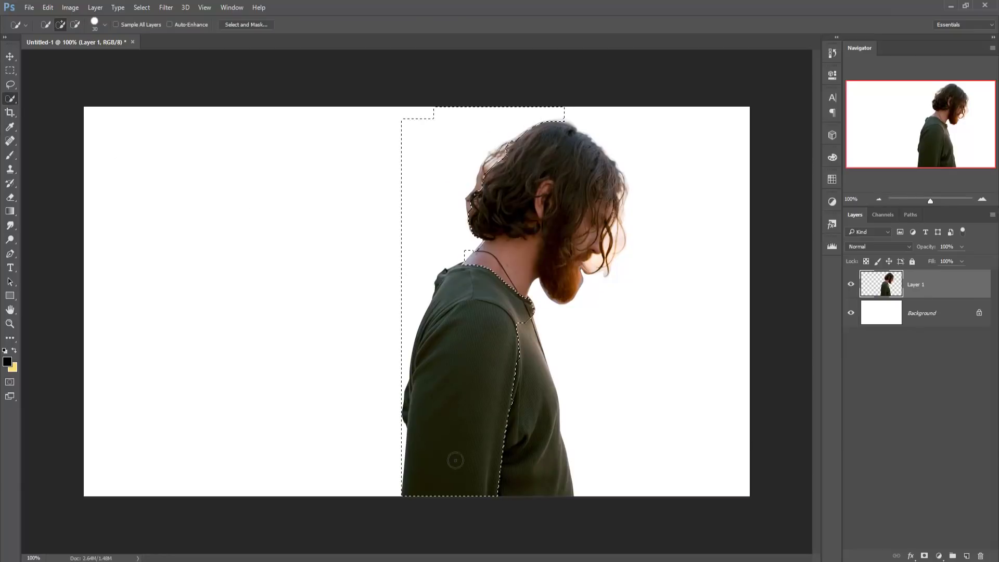
mouse_move(562, 182)
left_mouse_down()
mouse_move(586, 169)
mouse_move(626, 239)
left_mouse_up()
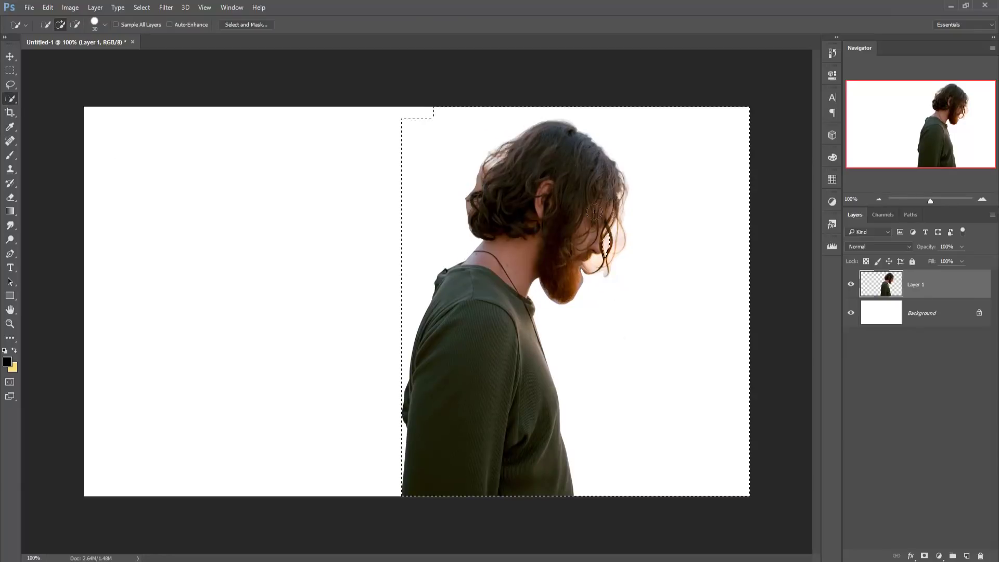
key("ctrl+z")
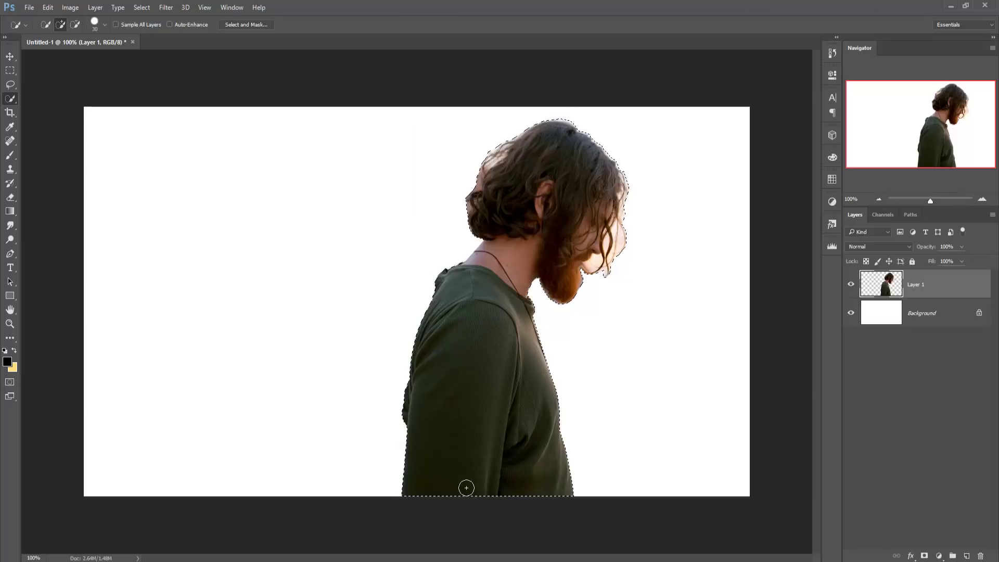
Step: Refine the selection's edges around the man's hair and beard in Select and Mask with a size 20 Refine Edge brush
left_click(239, 25)
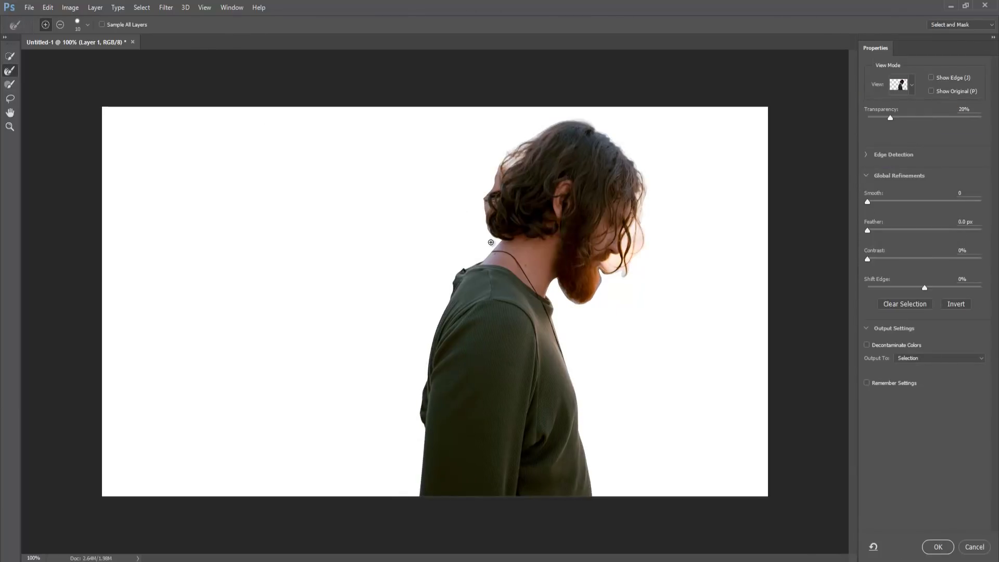
key("bracketright")
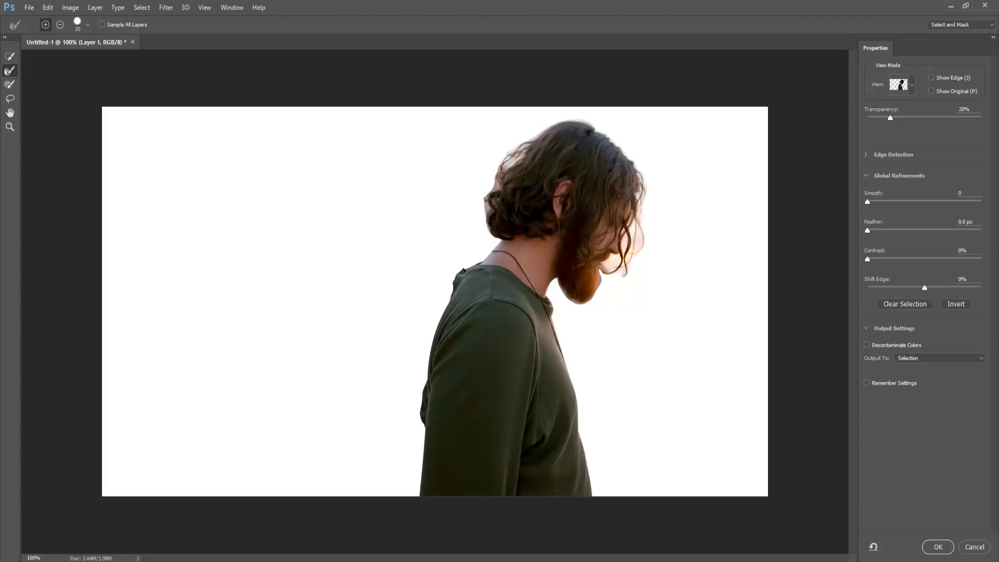
mouse_move(501, 178)
left_mouse_down()
mouse_move(527, 140)
mouse_move(514, 147)
mouse_move(551, 118)
mouse_move(591, 122)
mouse_move(642, 175)
mouse_move(638, 230)
mouse_move(625, 249)
mouse_move(633, 230)
mouse_move(638, 239)
mouse_move(622, 281)
mouse_move(617, 258)
mouse_move(604, 267)
left_mouse_up()
mouse_move(606, 264)
left_mouse_down()
mouse_move(593, 302)
mouse_move(575, 300)
mouse_move(560, 283)
left_mouse_up()
Step: Enable Decontaminate Colors and output the refined selection to a new layer
left_click(867, 346)
left_click(903, 359)
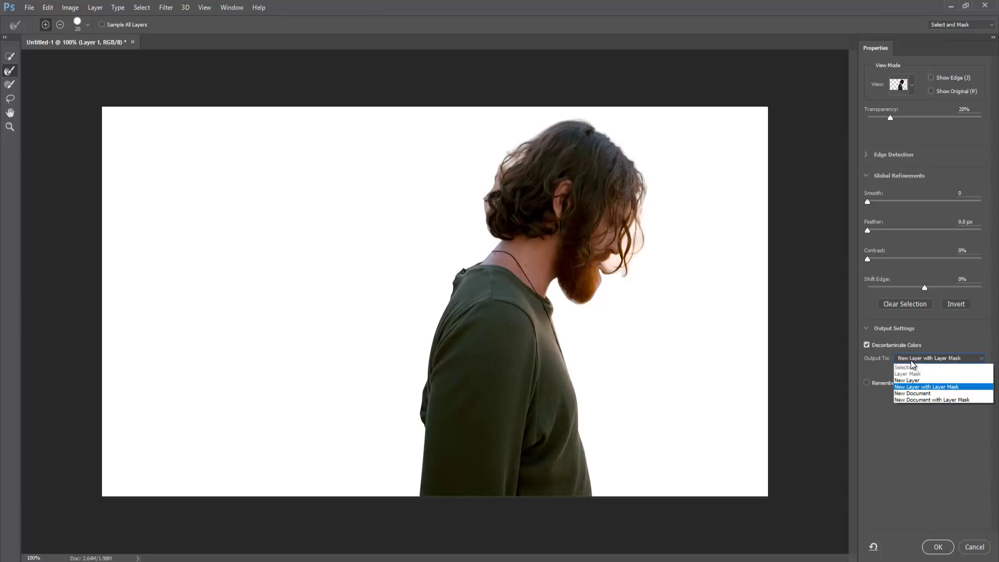
left_click(909, 381)
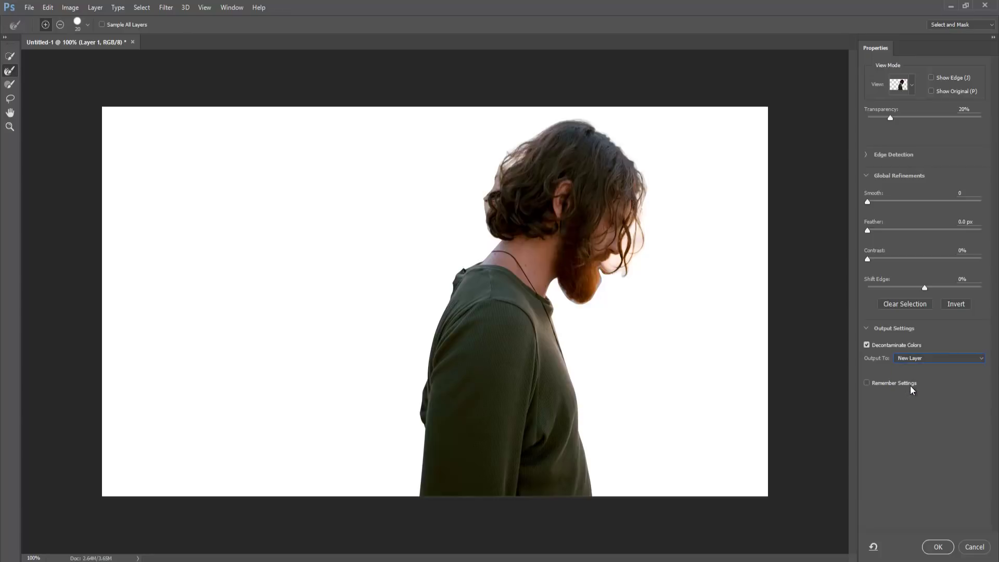
left_click(938, 547)
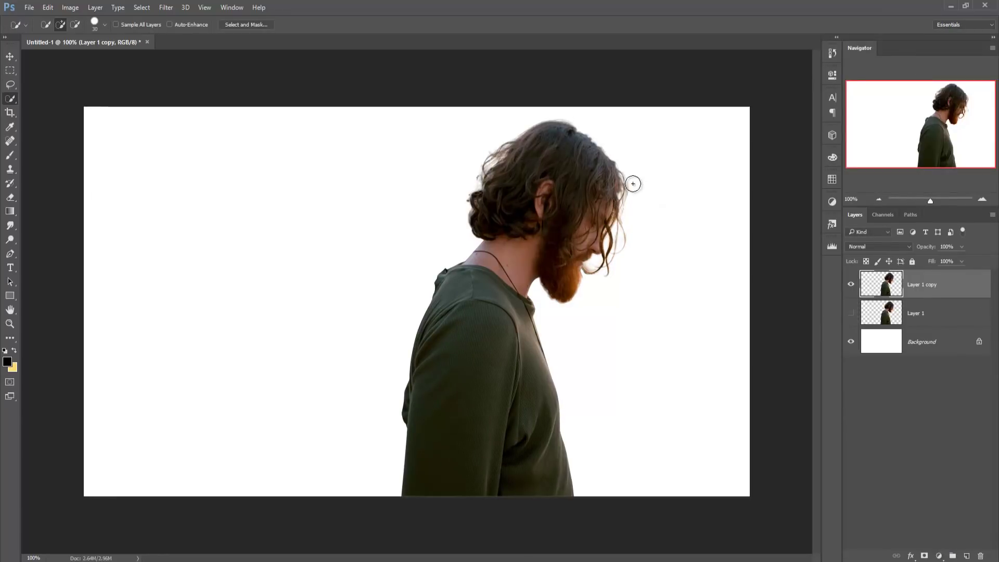
Step: Scale the refined cutout to about 95% and reposition it slightly, keeping it on the canvas's lower edge
left_click(11, 57)
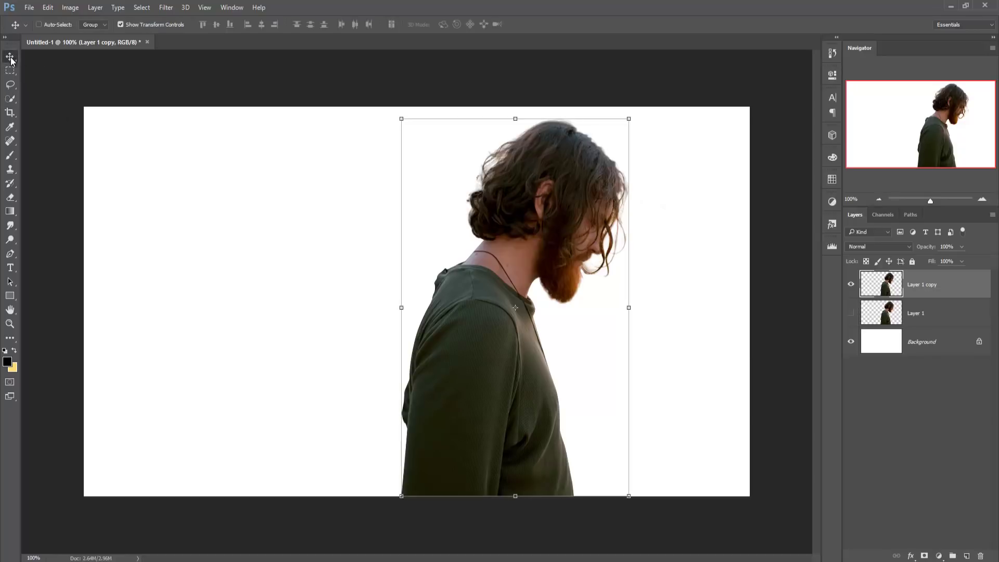
left_click(631, 118)
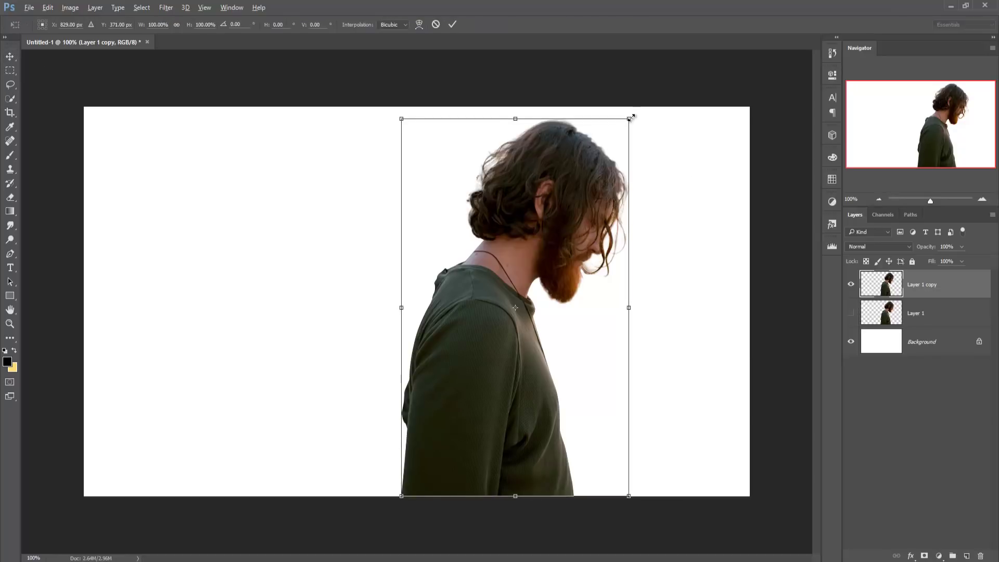
left_click_drag(631, 119, 626, 125)
left_click_drag(536, 252, 540, 261)
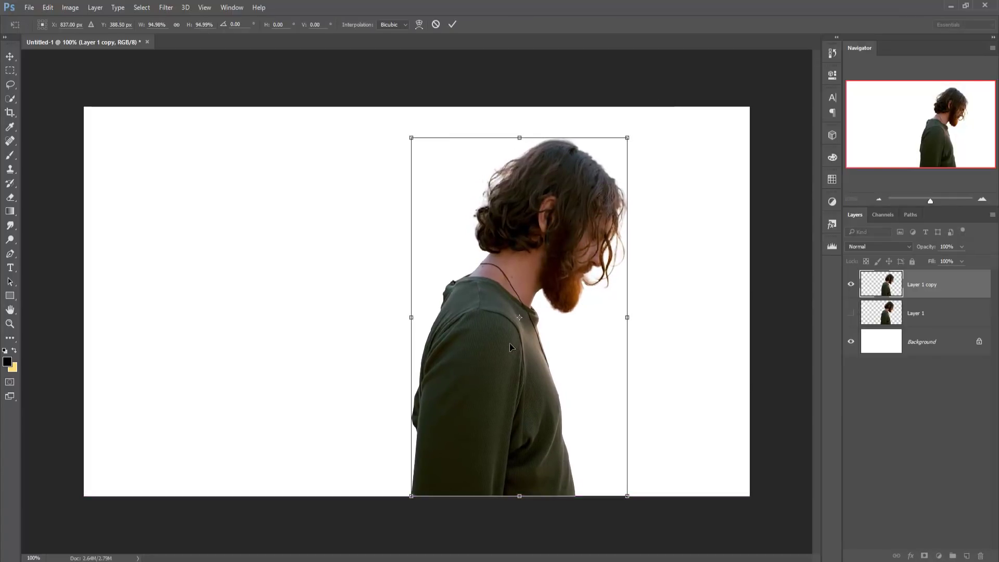
left_click_drag(509, 347, 514, 344)
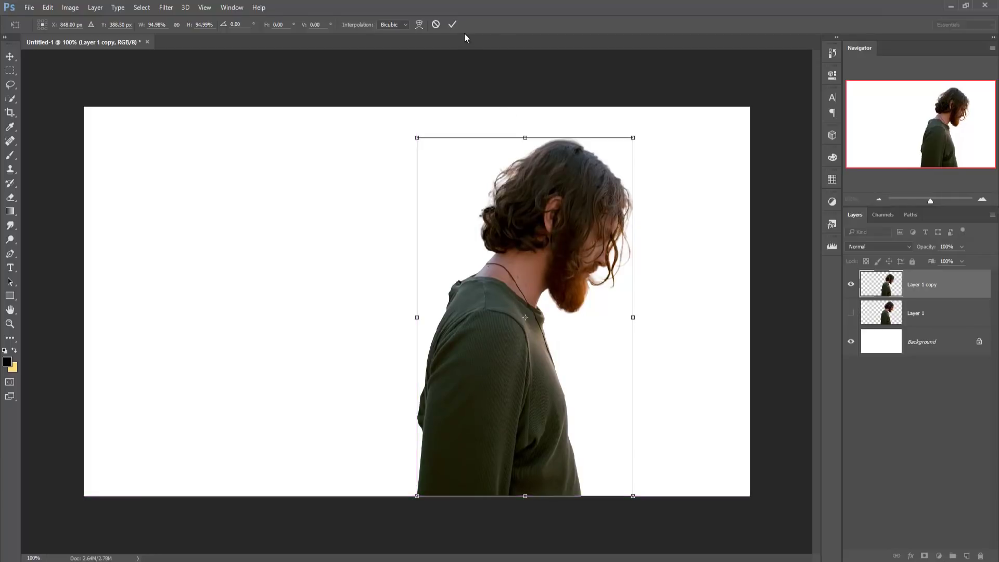
left_click(452, 26)
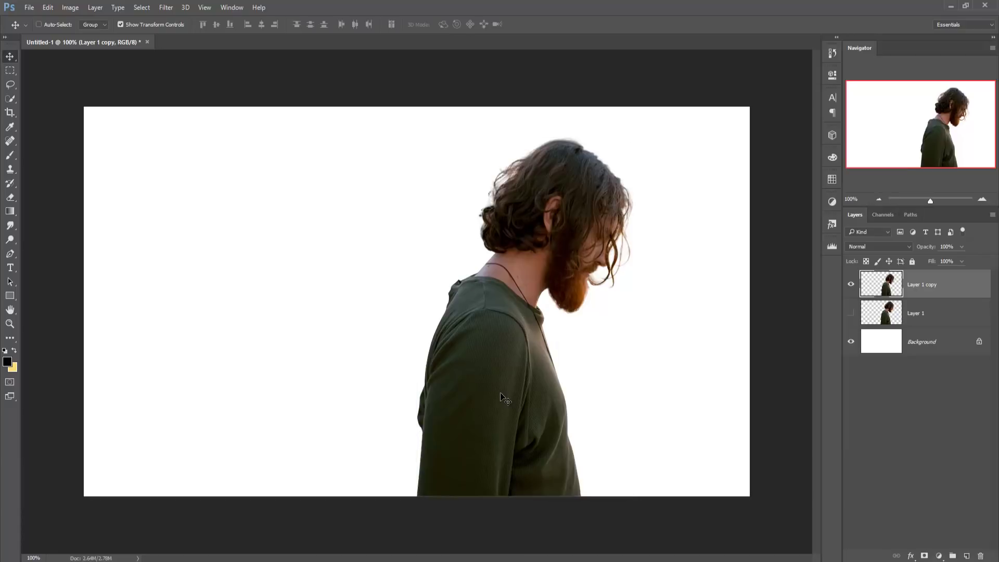
left_click_drag(497, 393, 492, 393)
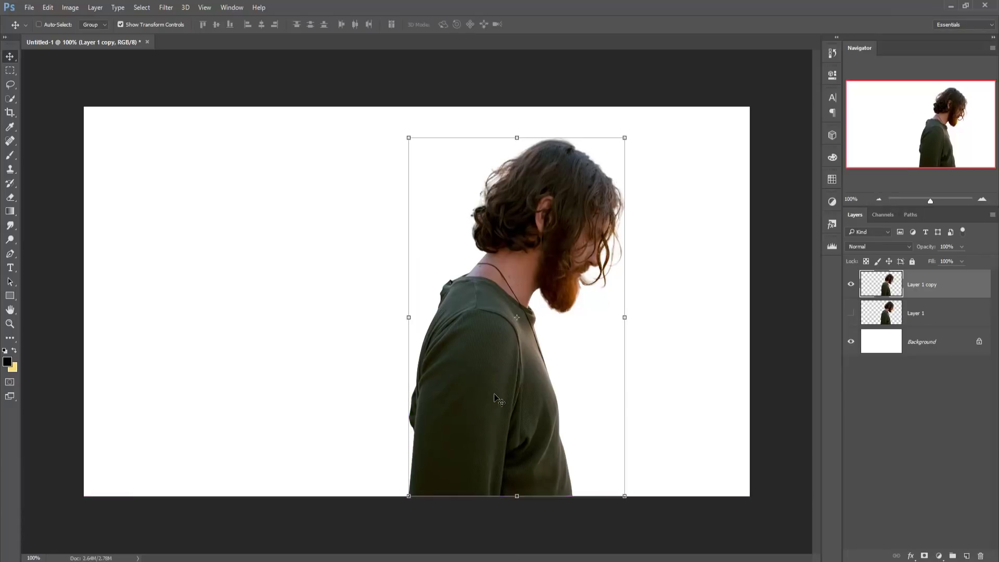
Step: Delete the hidden Layer 1 and duplicate the refined cutout layer in the same document
left_click(904, 321)
key("Delete")
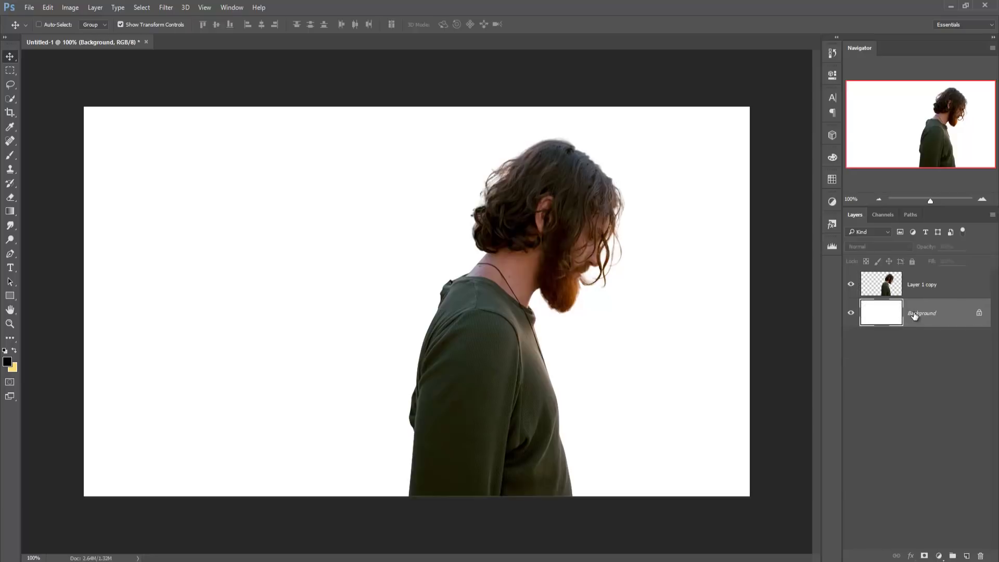
left_click(953, 291)
right_click(951, 287)
left_click(833, 118)
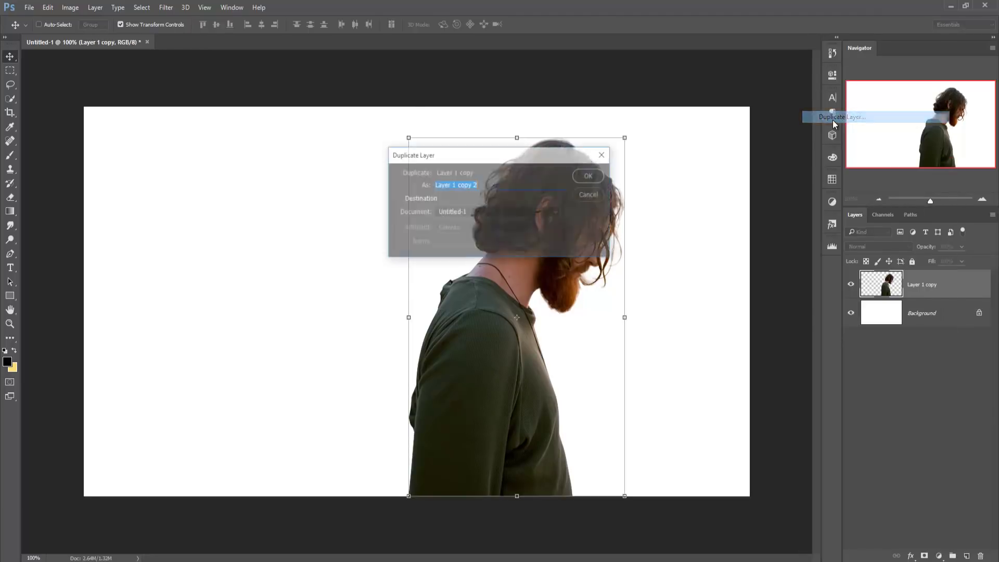
left_click(588, 176)
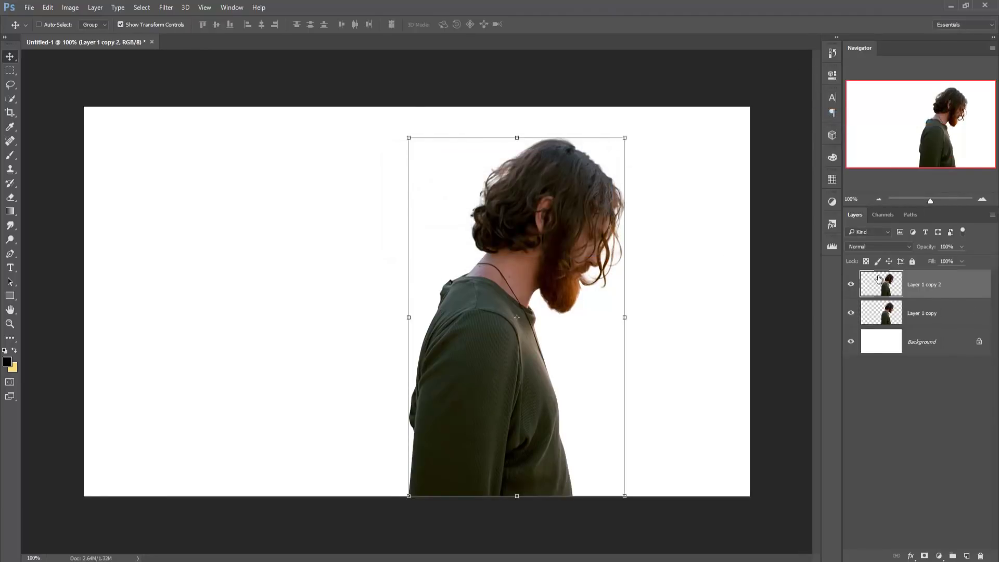
Step: Add a layer mask to Layer 1 copy, hide Layer 1 copy 2, and target the lower layer's image
left_click(886, 323)
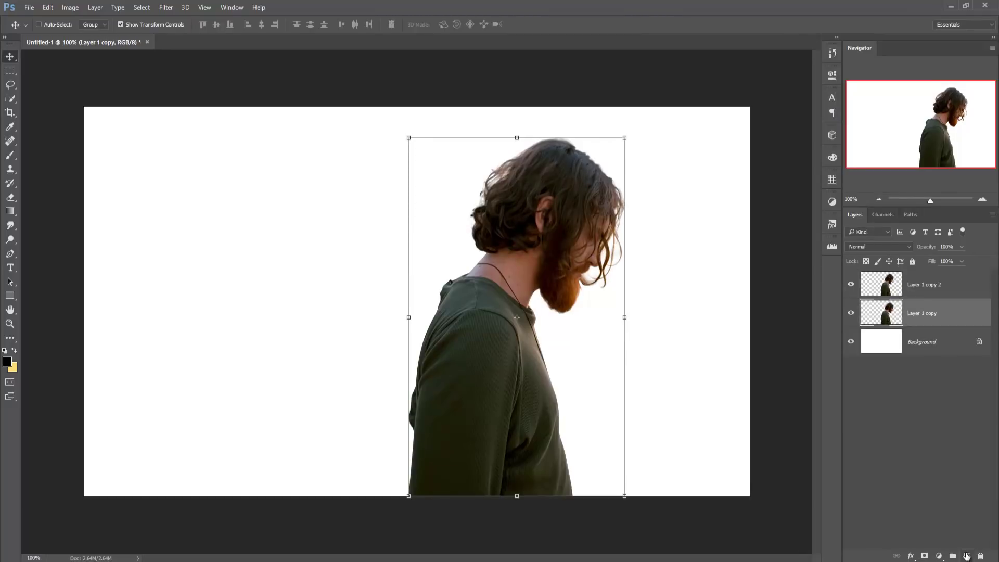
left_click(924, 556)
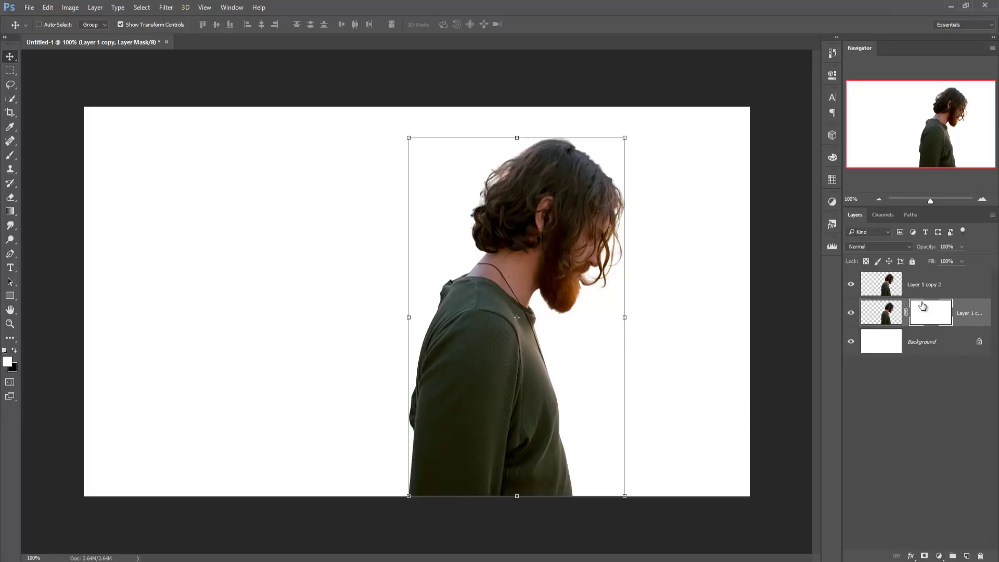
left_click(889, 315)
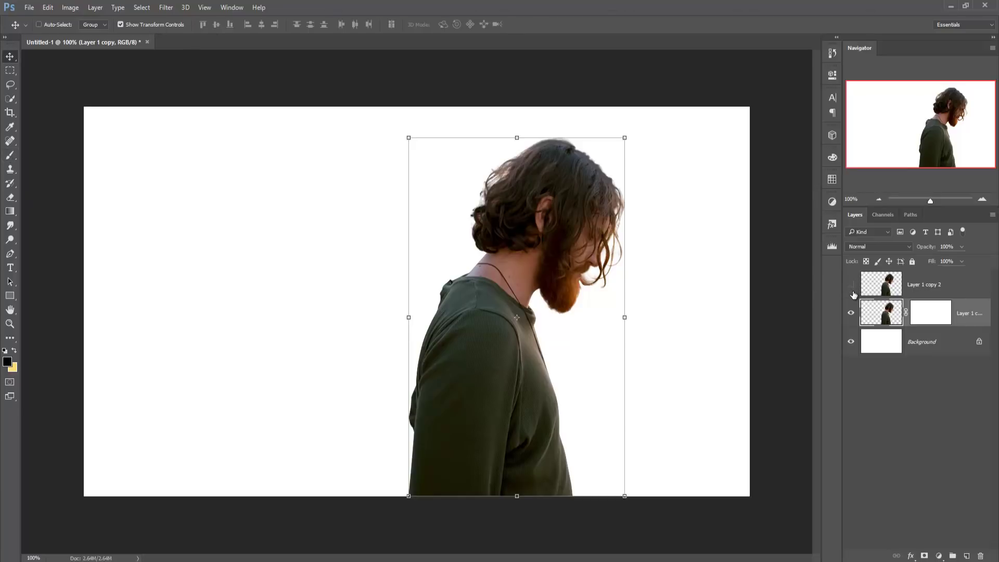
Step: Open the lower cutout in Liquify and pull the man's sleeve and lower back outward behind him with a size 100 Forward Warp brush
left_click(168, 8)
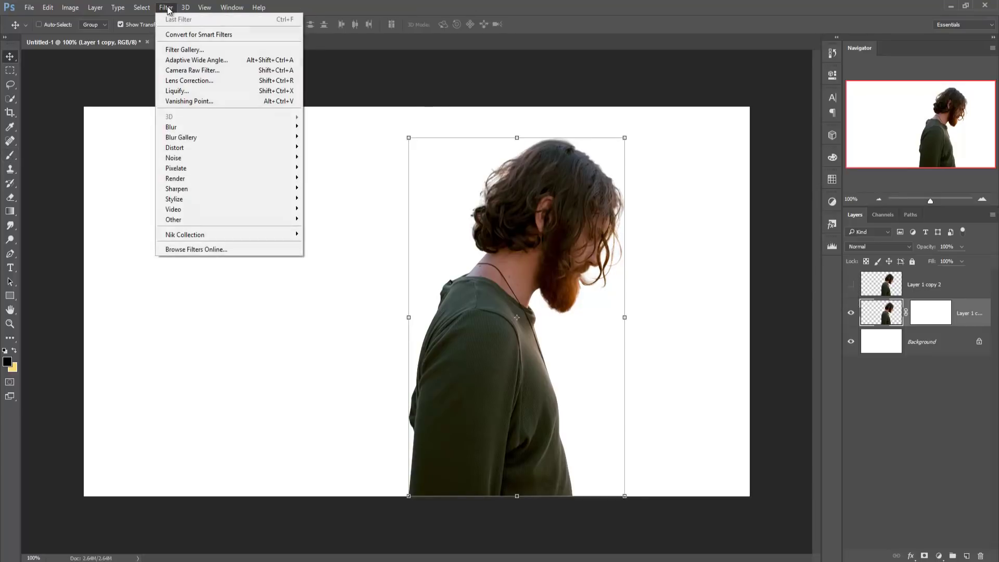
left_click(177, 91)
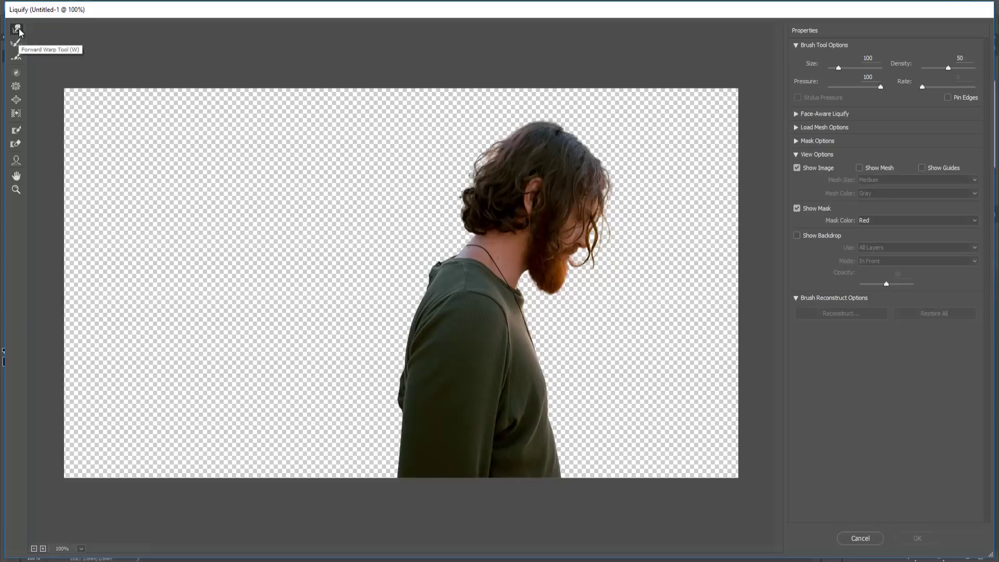
left_click_drag(423, 453, 335, 436)
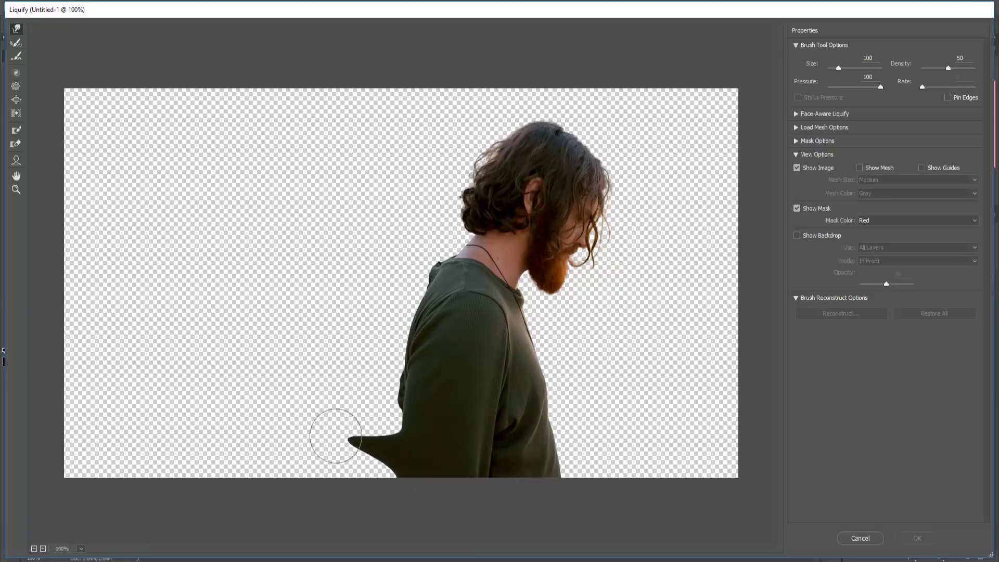
mouse_move(401, 457)
left_mouse_down()
mouse_move(293, 478)
mouse_move(396, 470)
mouse_move(250, 479)
left_mouse_up()
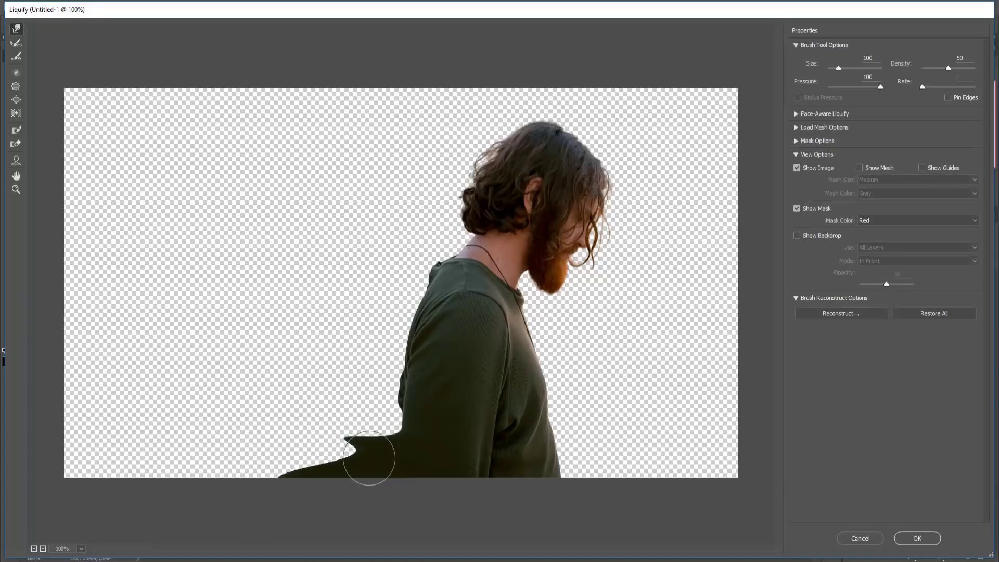
left_click_drag(369, 458, 328, 439)
left_click_drag(411, 416, 304, 397)
left_click_drag(401, 408, 333, 370)
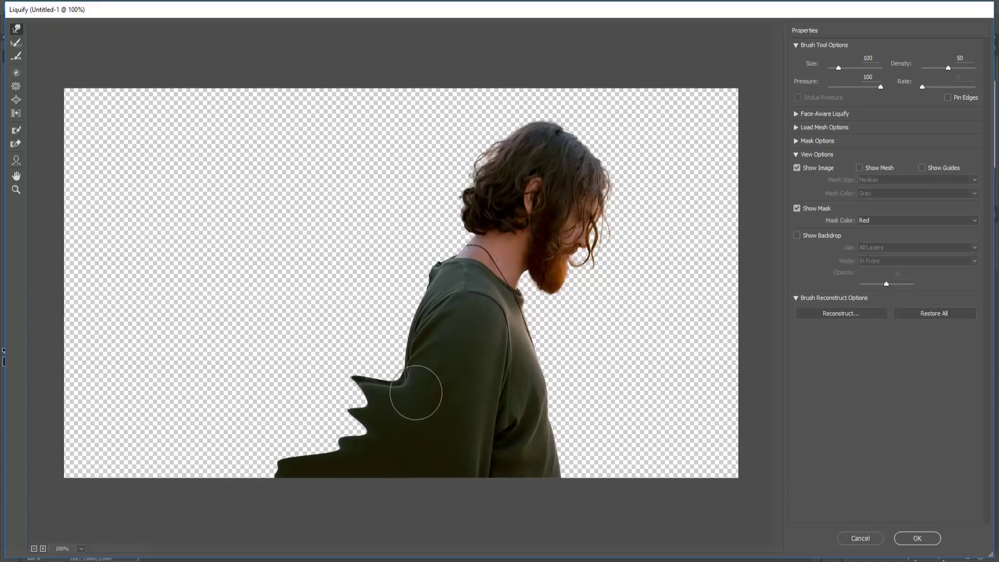
left_click_drag(415, 393, 339, 339)
Step: Stretch the shirt, neck and hair across the canvas behind the man with a size 200 warp brush and apply Liquify
mouse_move(414, 338)
left_mouse_down()
mouse_move(343, 315)
mouse_move(402, 314)
mouse_move(390, 272)
mouse_move(424, 212)
mouse_move(392, 134)
mouse_move(445, 70)
mouse_move(334, 156)
mouse_move(368, 223)
mouse_move(236, 194)
mouse_move(174, 205)
mouse_move(352, 363)
mouse_move(306, 379)
mouse_move(185, 467)
mouse_move(130, 252)
mouse_move(56, 308)
mouse_move(85, 56)
mouse_move(94, 63)
left_mouse_up()
key("bracketright")
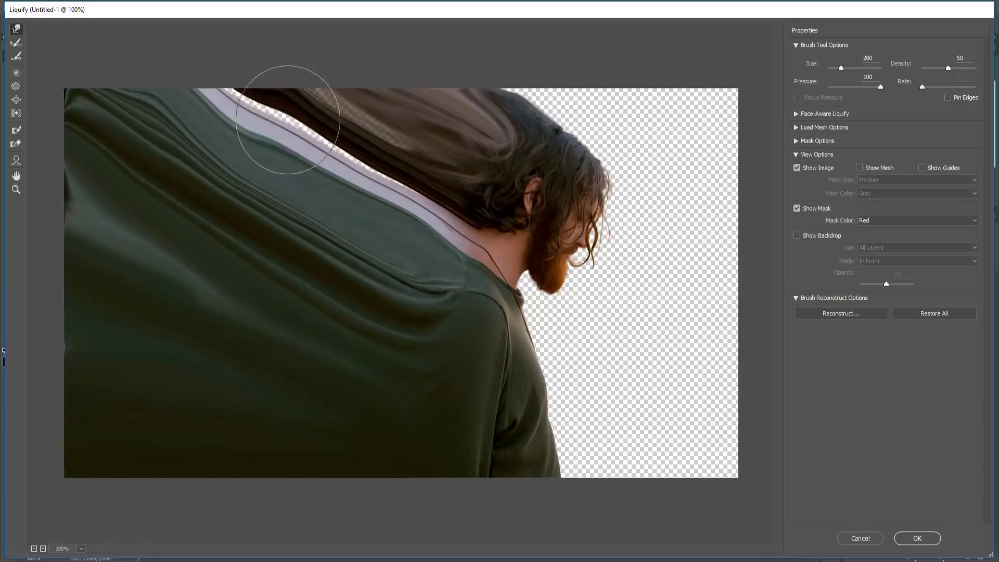
mouse_move(288, 120)
left_mouse_down()
mouse_move(339, 151)
mouse_move(249, 111)
left_mouse_up()
left_click(915, 540)
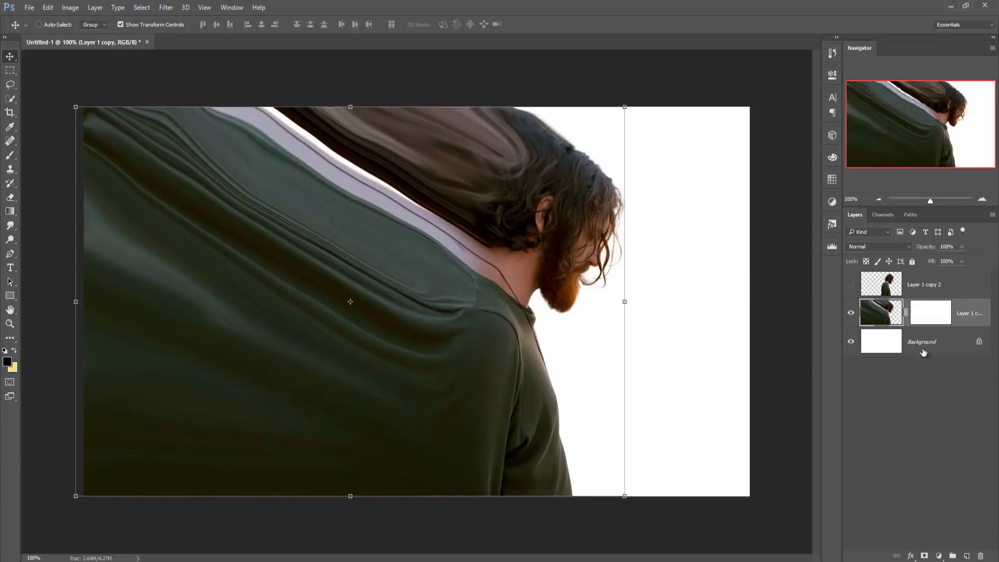
Step: Fill the stretched layer's mask with black using a soft 400 px brush at 100% opacity, hiding the whole layer
left_click(913, 282)
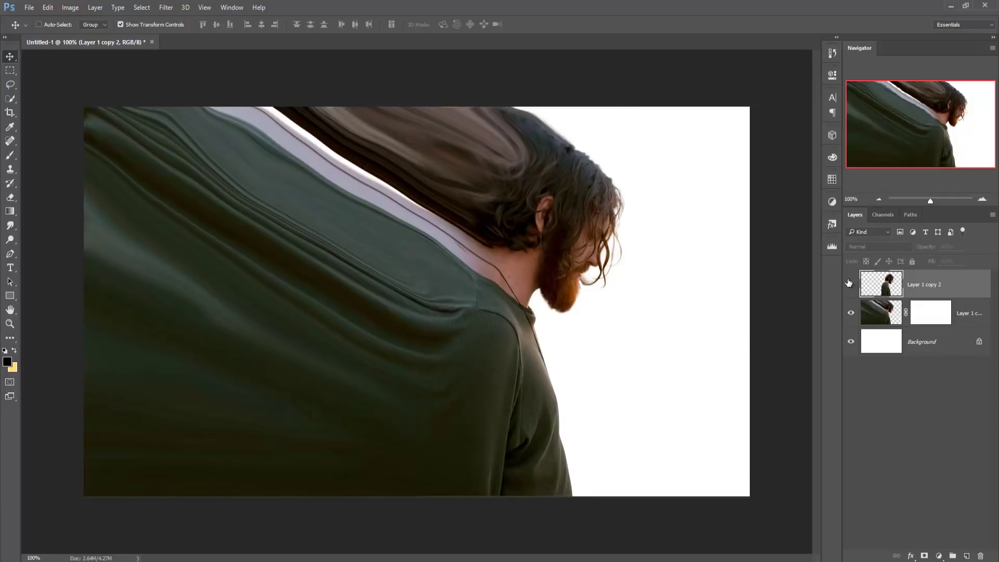
left_click(936, 313)
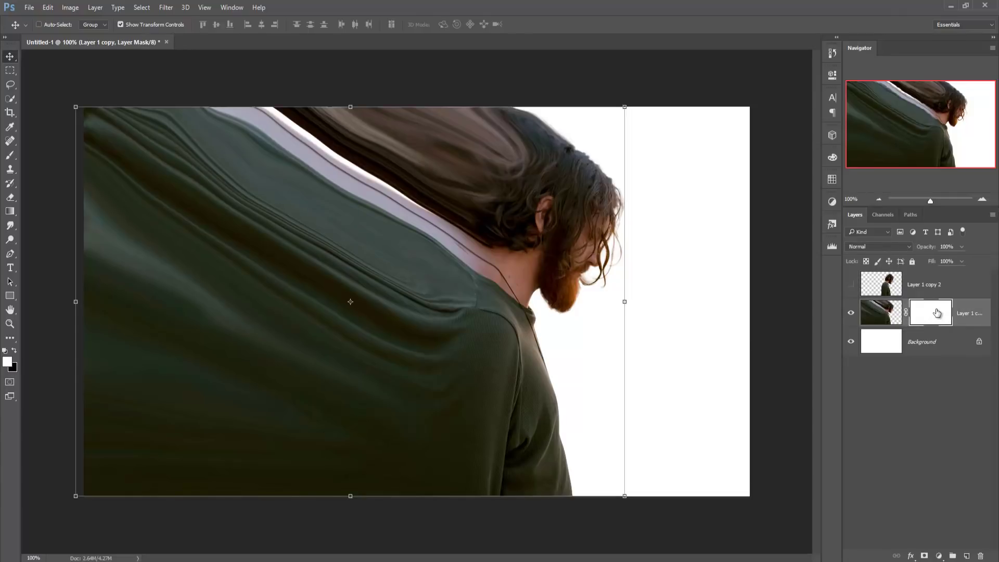
left_click(10, 157)
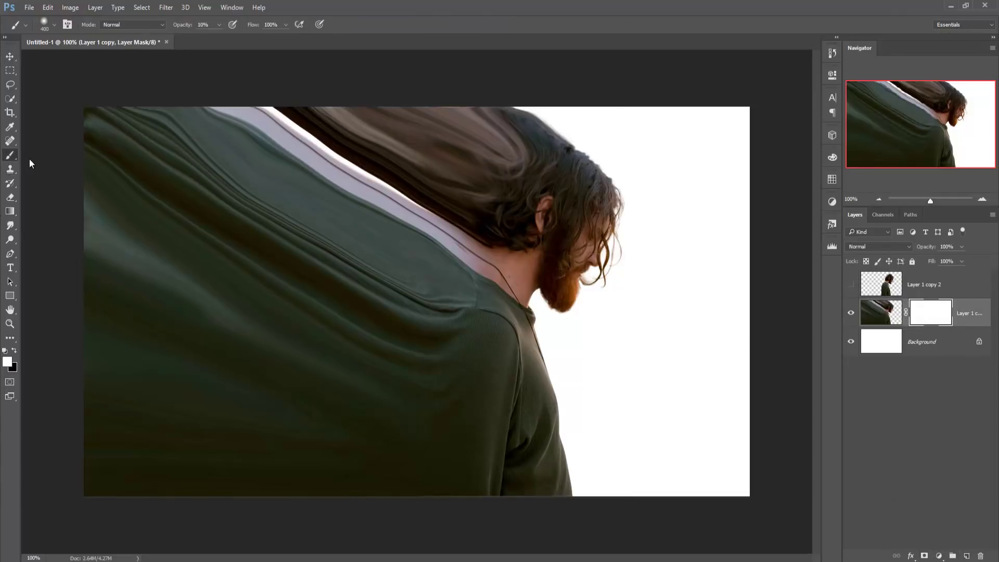
left_click(219, 24)
left_click_drag(218, 35, 274, 36)
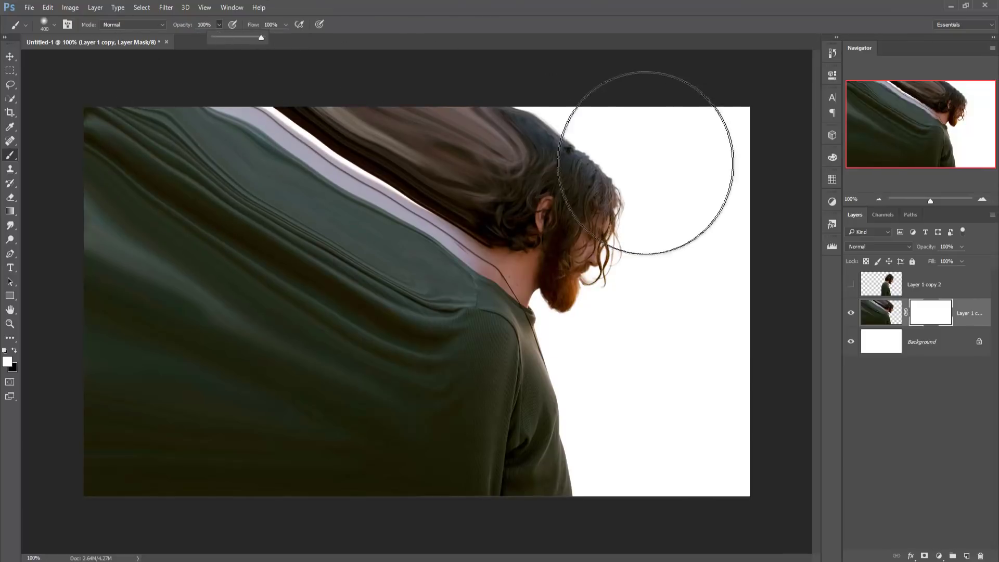
left_click(645, 163)
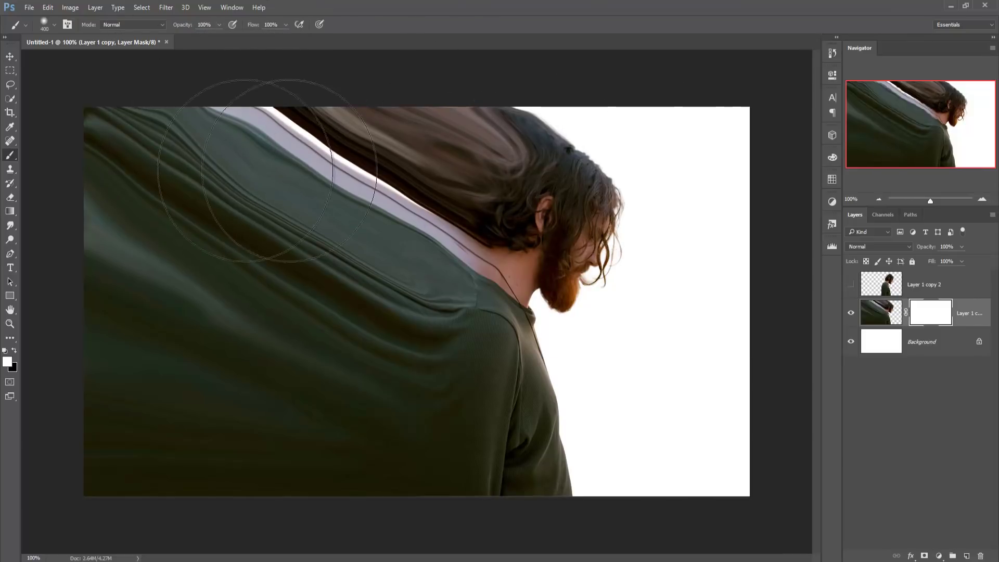
left_click(13, 351)
mouse_move(201, 123)
left_mouse_down()
mouse_move(750, 147)
mouse_move(541, 120)
mouse_move(49, 102)
mouse_move(75, 213)
mouse_move(267, 194)
mouse_move(780, 204)
mouse_move(59, 217)
mouse_move(104, 240)
mouse_move(749, 307)
mouse_move(23, 310)
mouse_move(786, 398)
mouse_move(248, 371)
mouse_move(174, 398)
mouse_move(619, 430)
mouse_move(9, 421)
mouse_move(288, 463)
mouse_move(83, 476)
left_mouse_up()
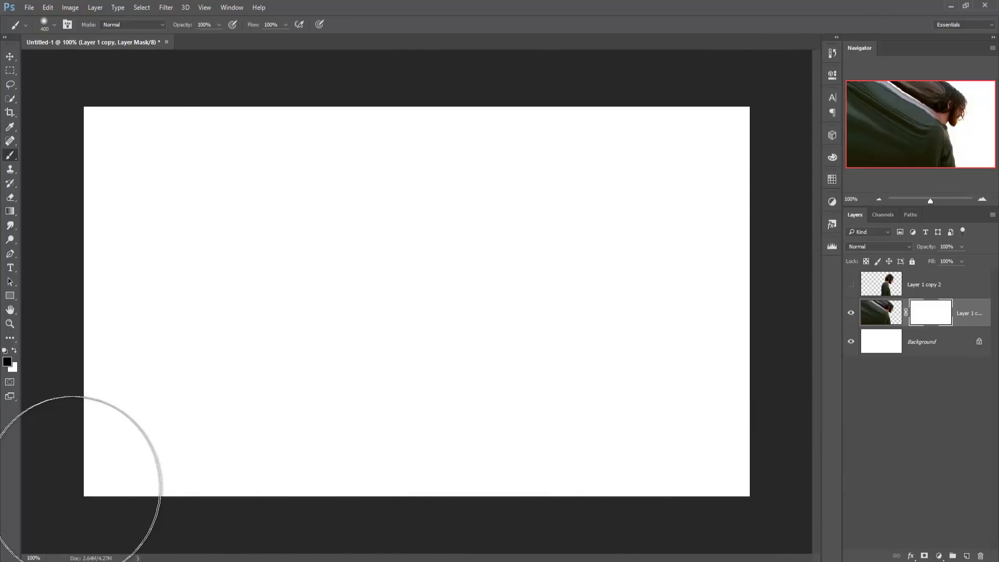
key("ctrl+i")
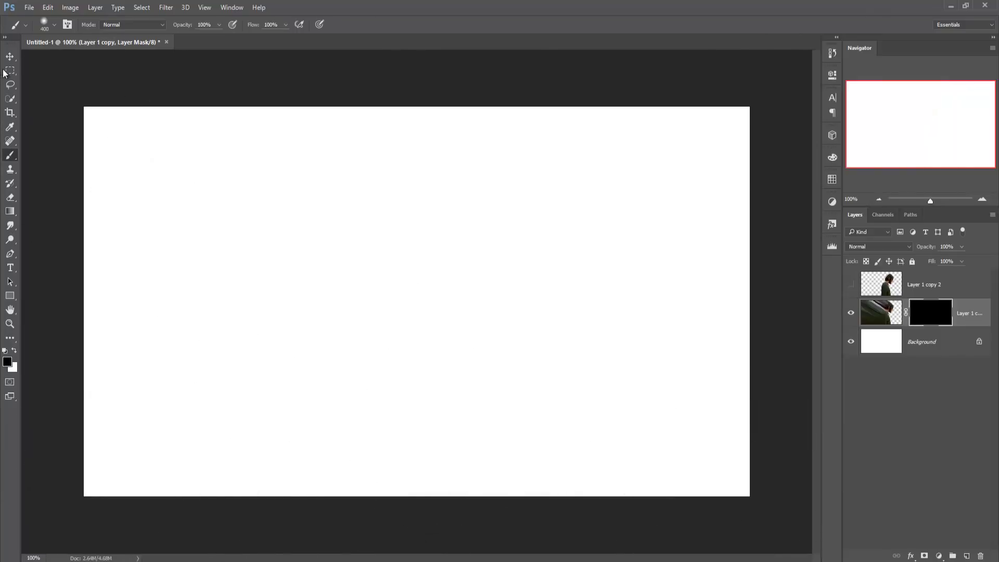
Step: Show Layer 1 copy 2 again and add a white layer mask to it
left_click(10, 56)
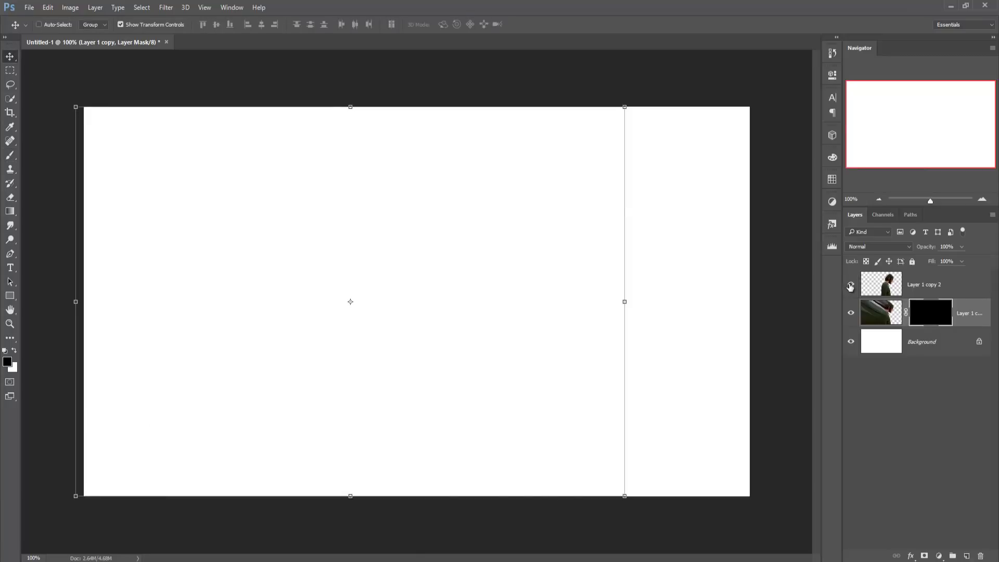
left_click(850, 285)
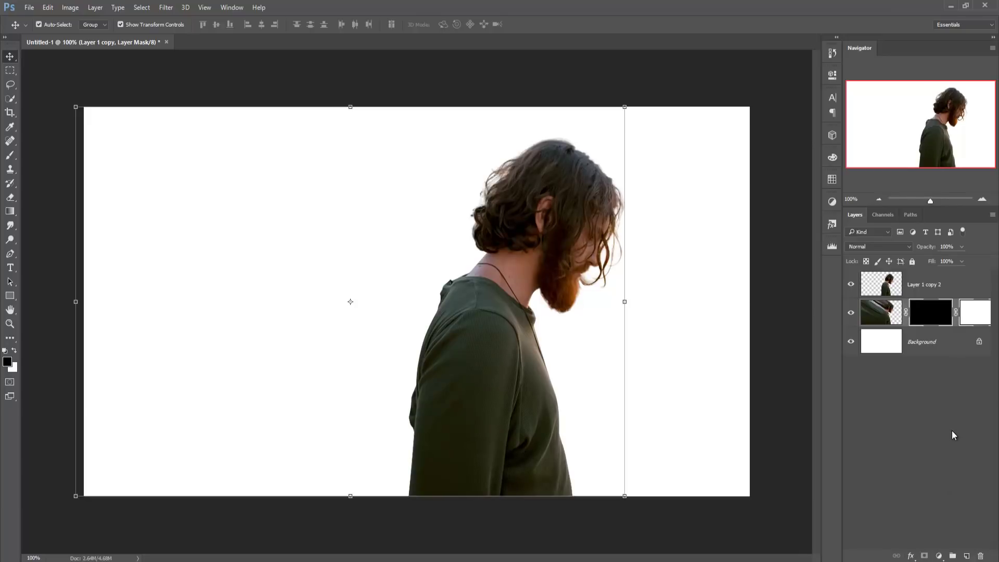
key("Delete")
left_click(921, 288)
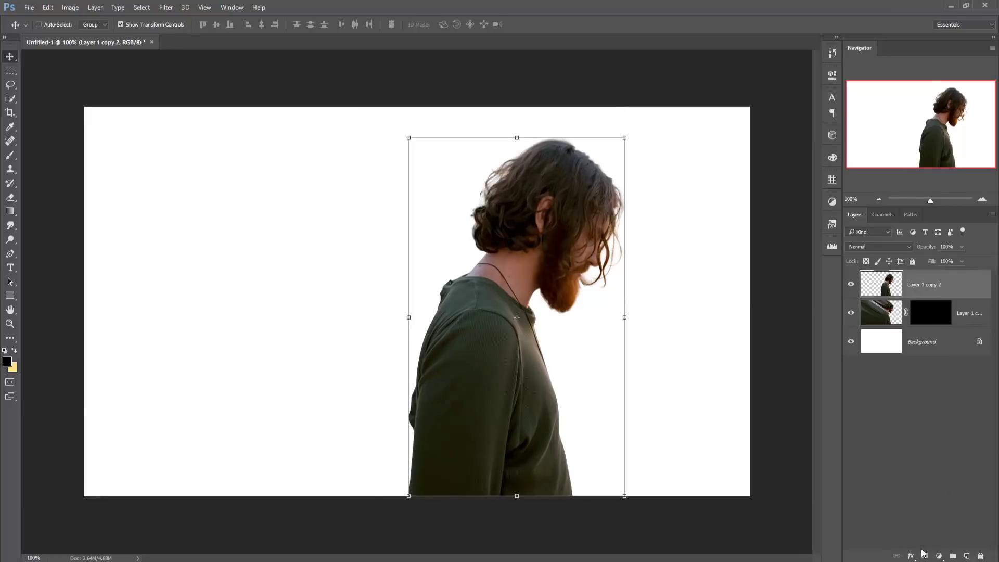
Step: Choose the 2423 px smoke brush for painting on the top layer's mask and reduce its size to 700 px
left_click(10, 156)
left_click(54, 25)
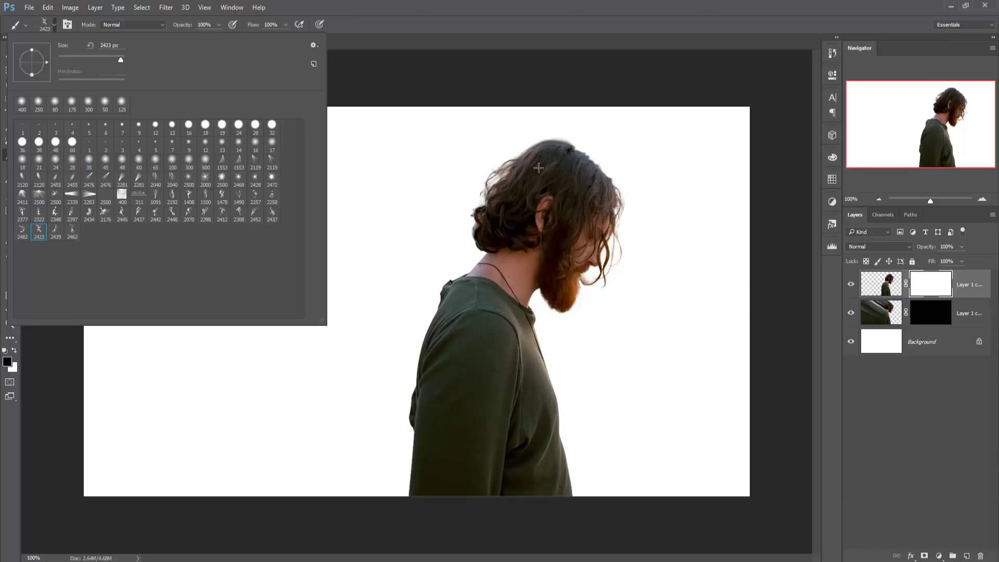
left_click(610, 5)
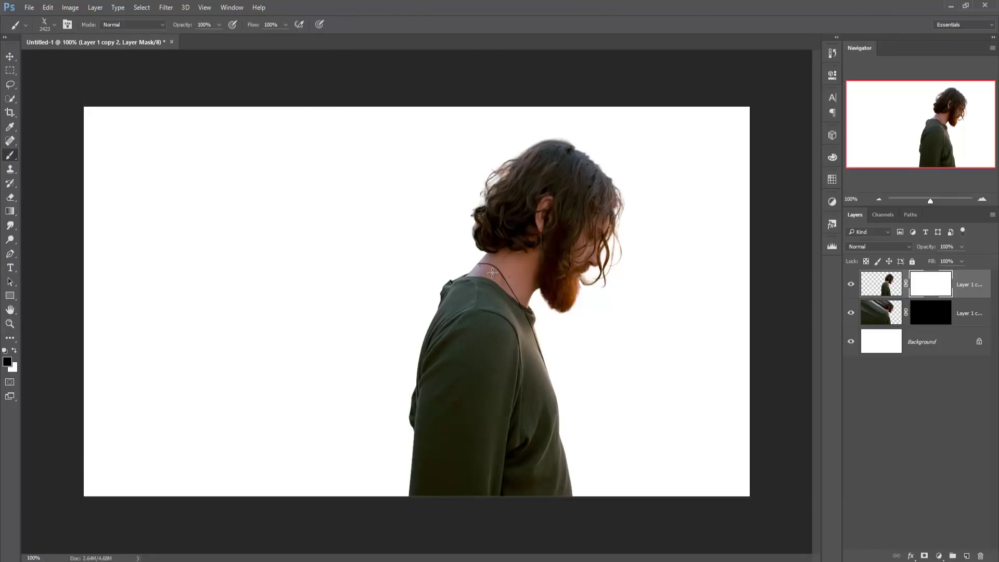
key("bracketleft")
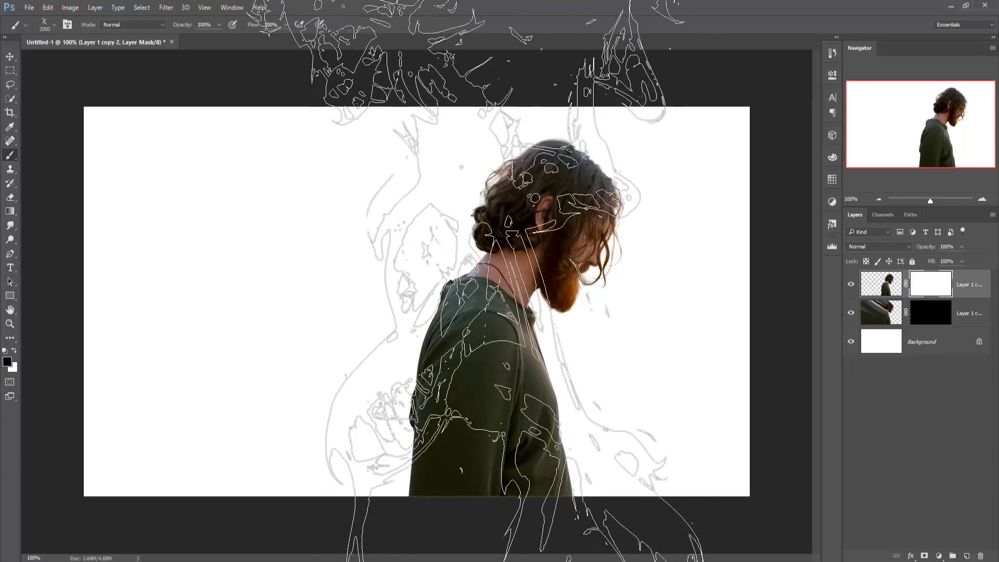
key("bracketleft")
key("bracketleft")
key("bracketleft")
key("bracketleft")
key("bracketleft")
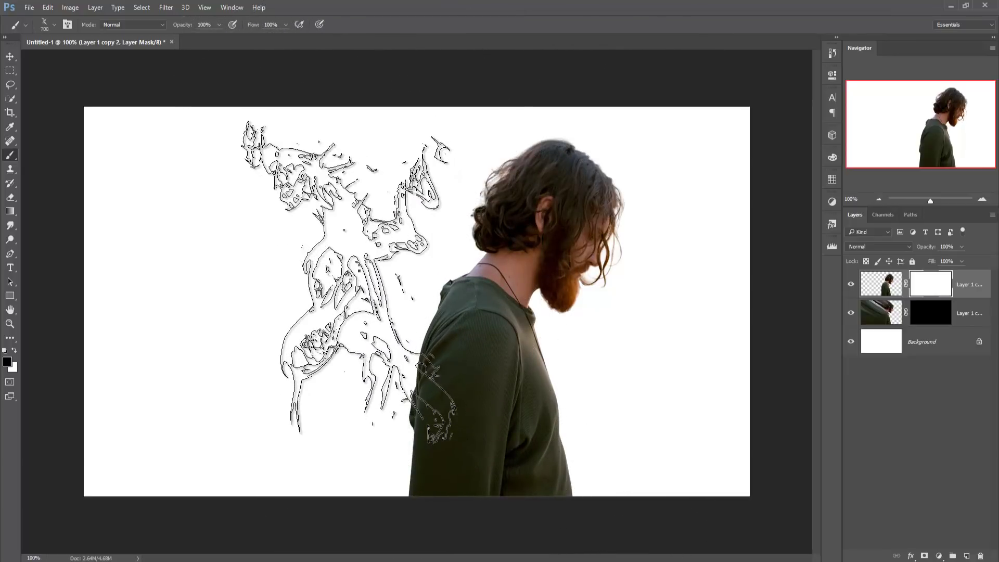
Step: Rotate the smoke brush tip, reduce it to 600 px and stamp black on the mask over the back hair and shoulder
right_click(360, 272)
left_click_drag(400, 298, 396, 307)
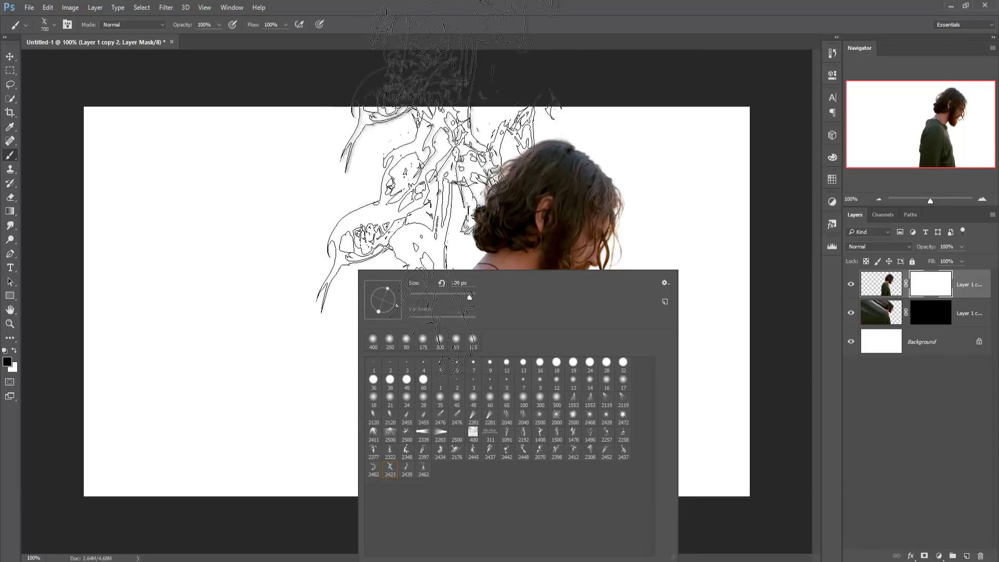
left_click(497, 6)
key("bracketleft")
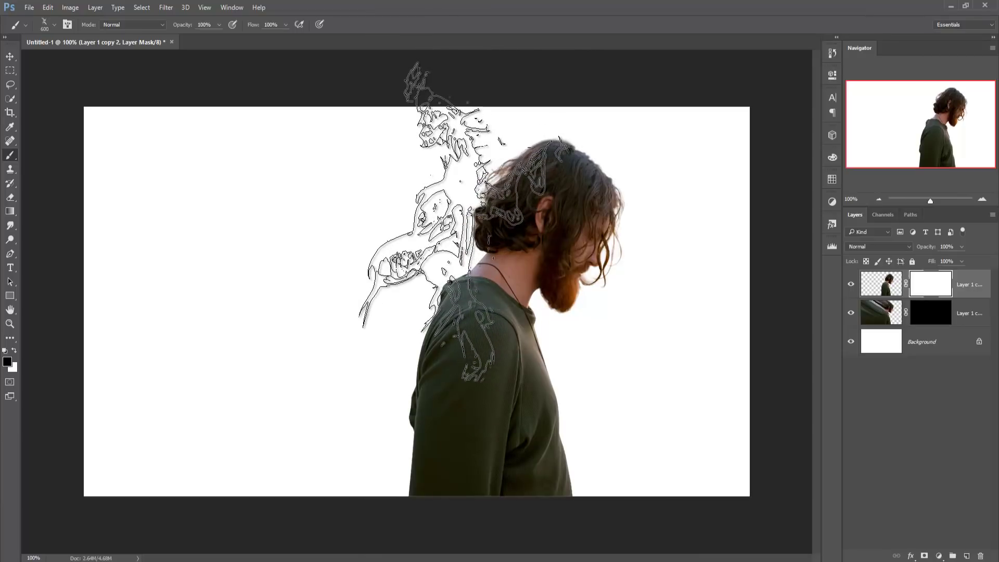
left_click(432, 221)
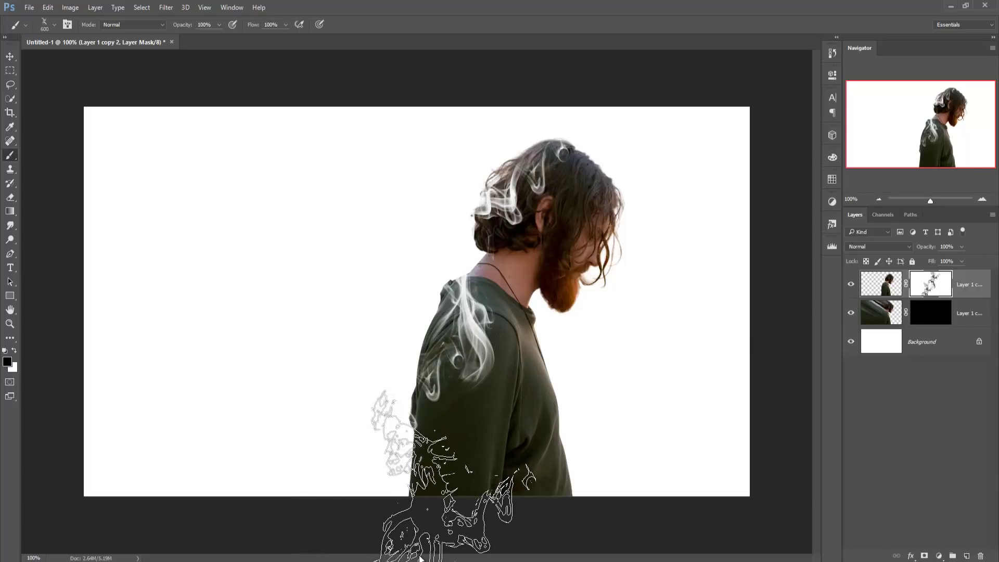
Step: Turn the 600 px smoke brush tip to a new angle and stamp the mask along the lower sleeve's back edge
right_click(301, 504)
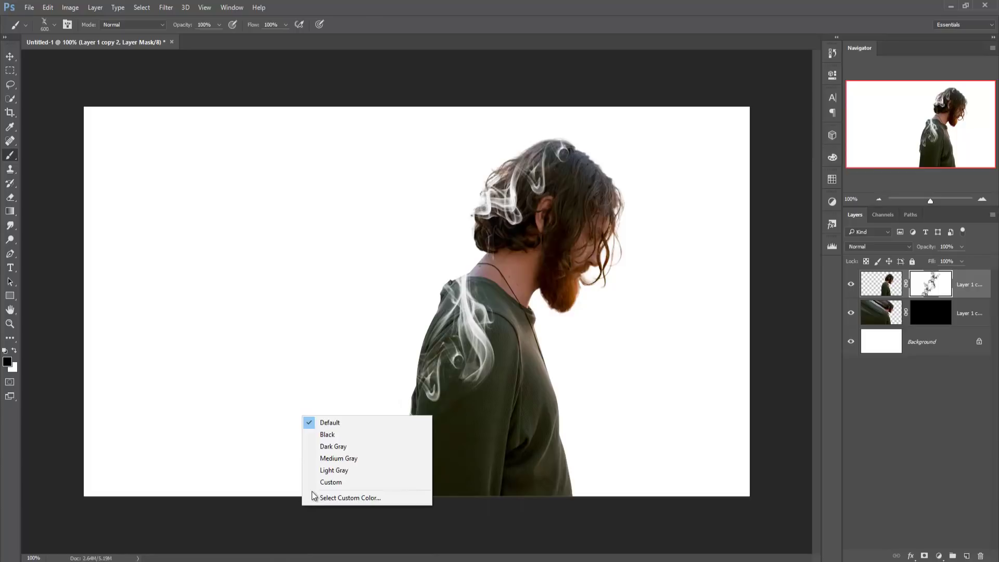
left_click(304, 368)
right_click(304, 369)
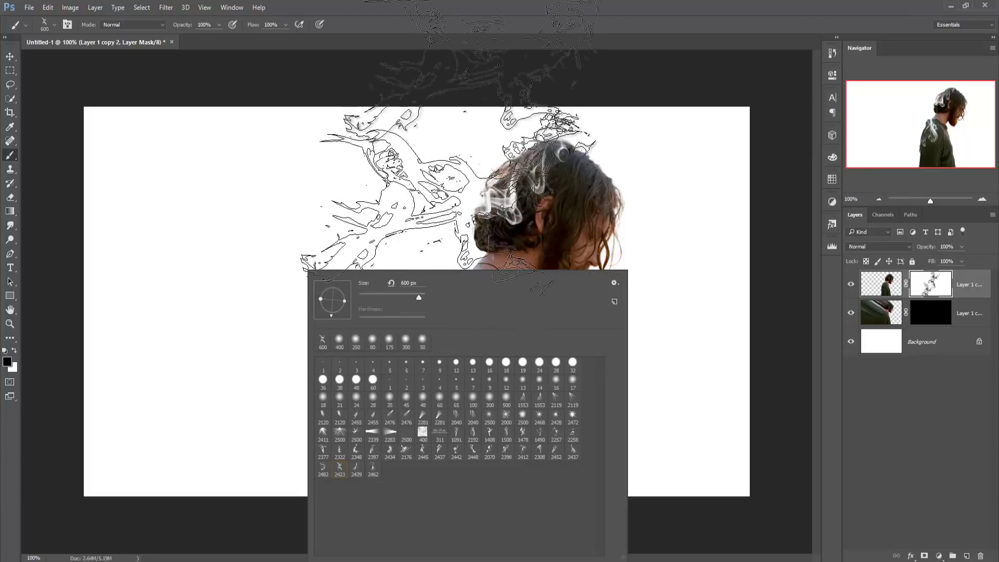
left_click(490, 21)
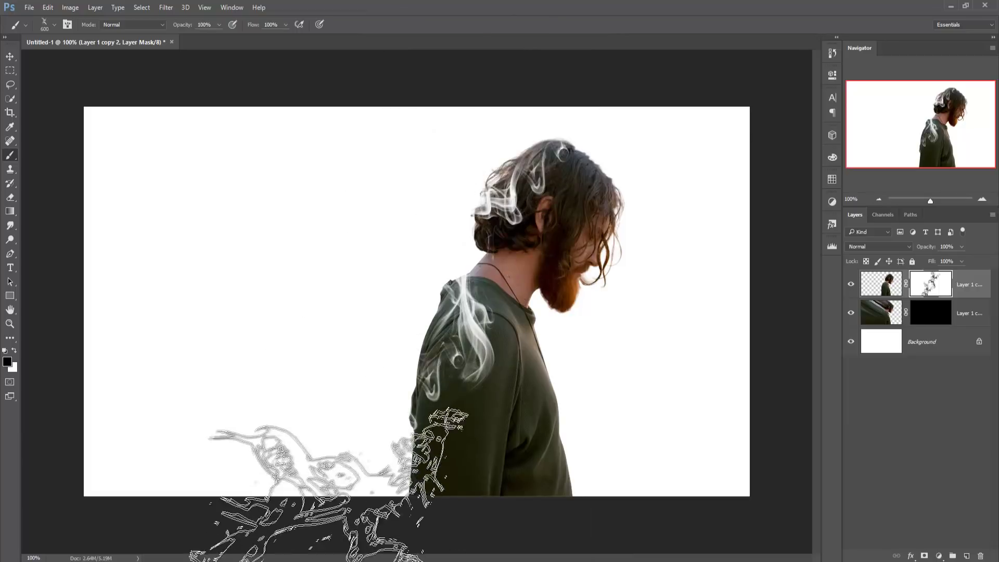
left_click(340, 476)
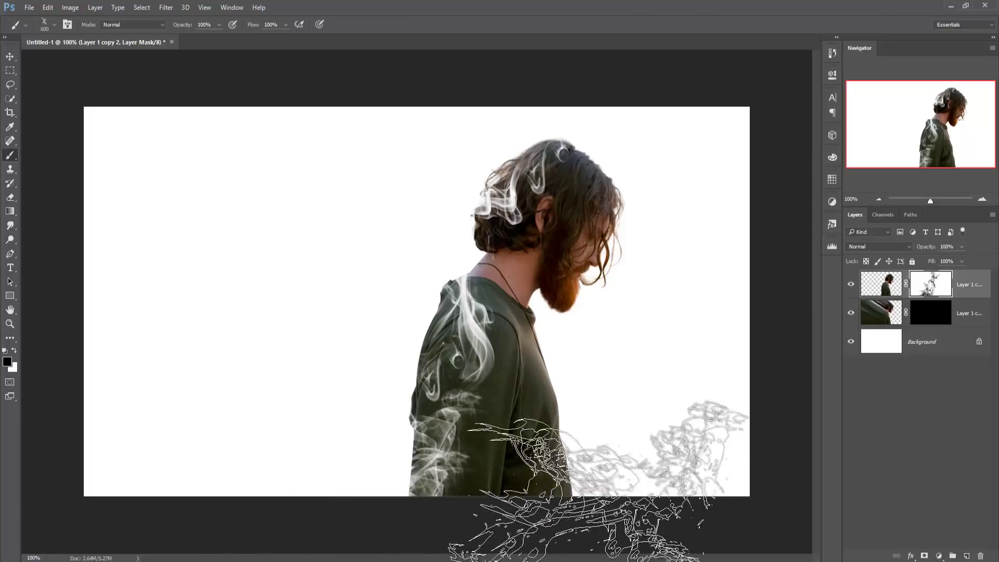
Step: Reduce the smoke brush to 500 px and stamp black on the top layer's mask over the sleeve, nape and back edge, rotating the tip between stamps
key("bracketleft")
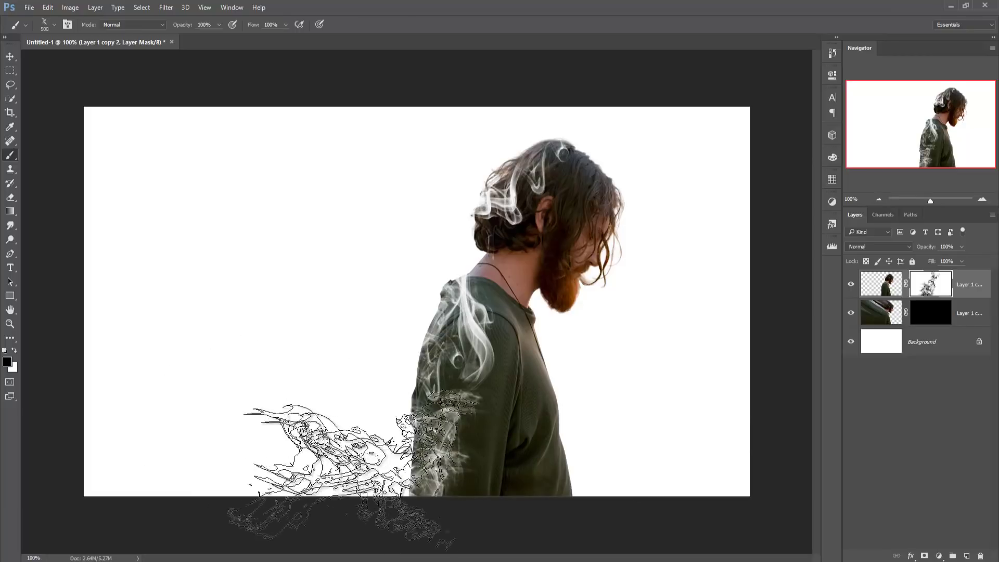
left_click(414, 459)
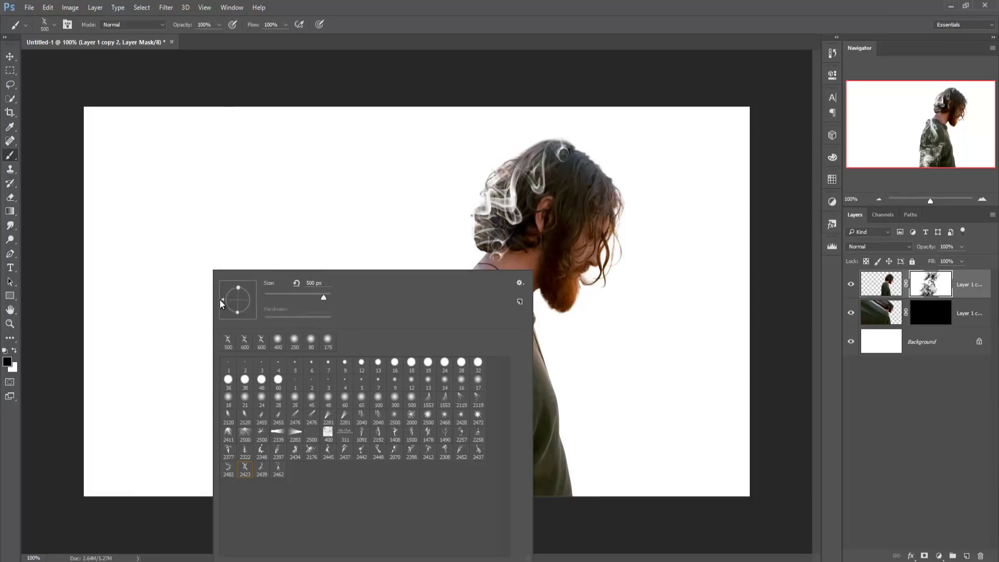
left_click(448, 15)
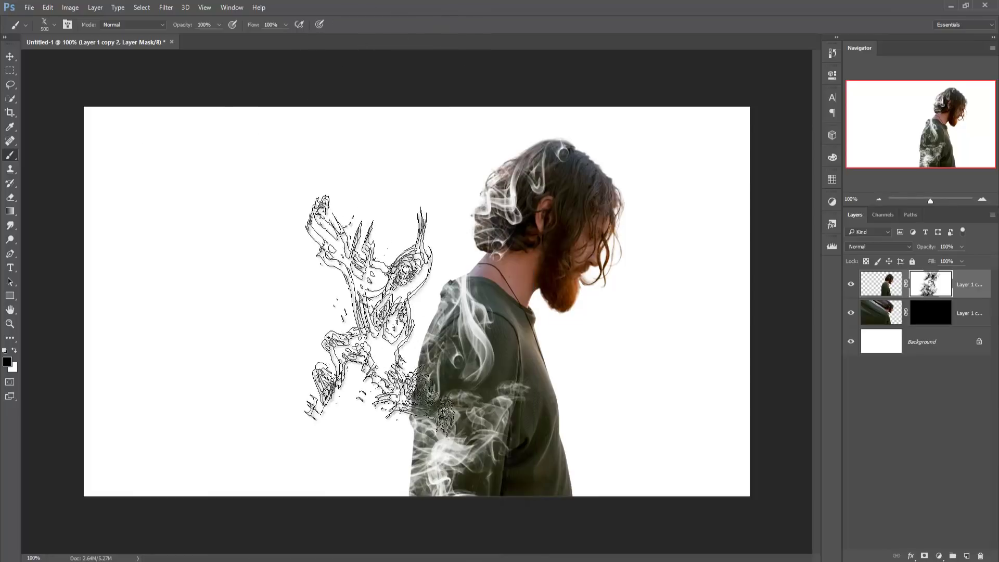
right_click(337, 306)
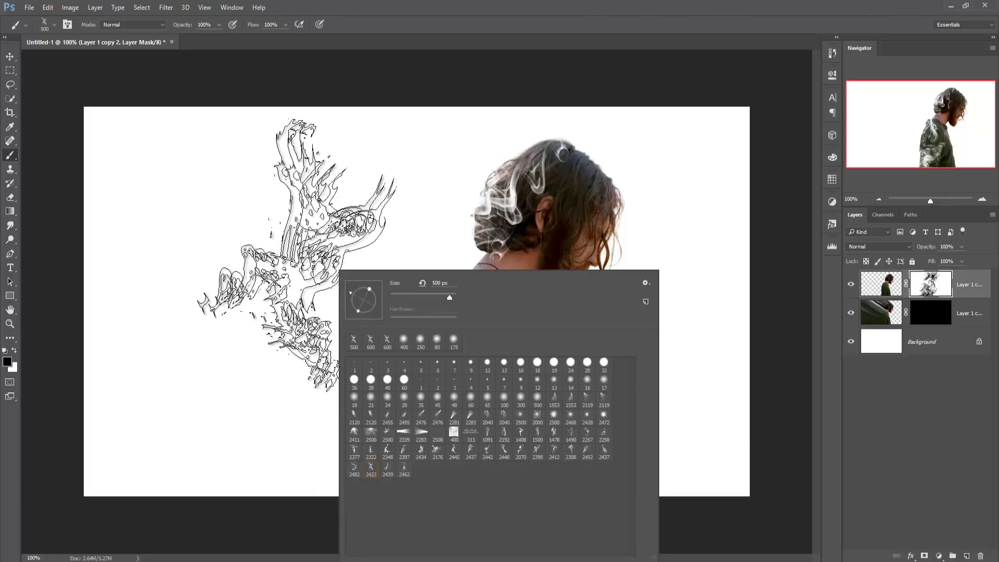
left_click(432, 89)
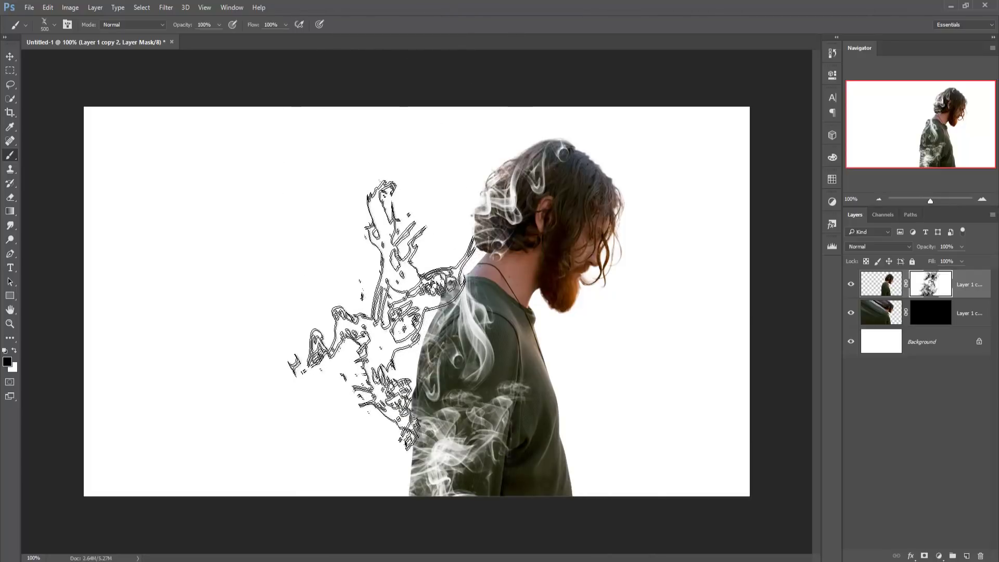
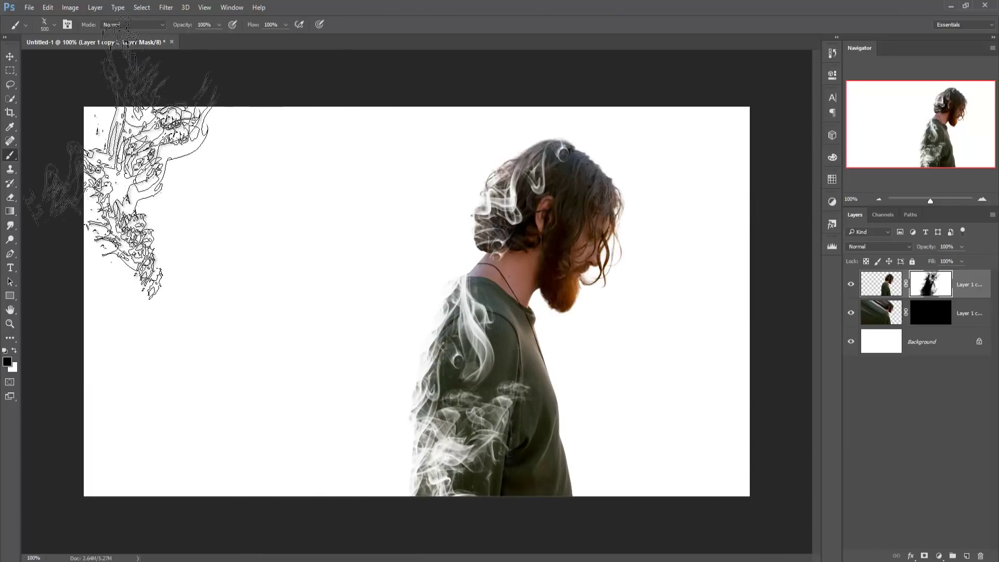
left_click(10, 56)
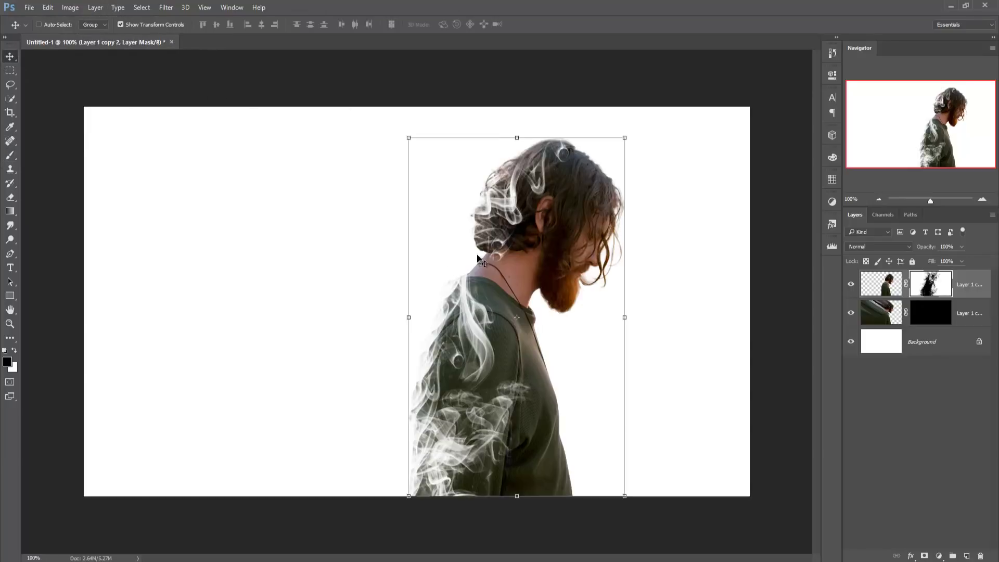
Step: Target the black mask of Layer 1 copy for painting with the Brush tool in white
left_click(851, 314)
left_click(851, 313)
left_click(927, 315)
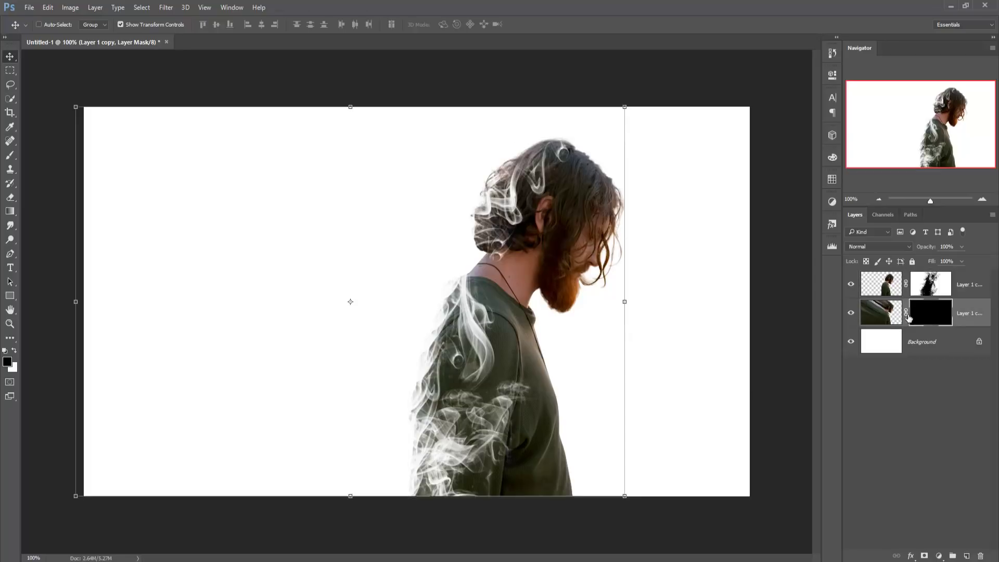
left_click(10, 155)
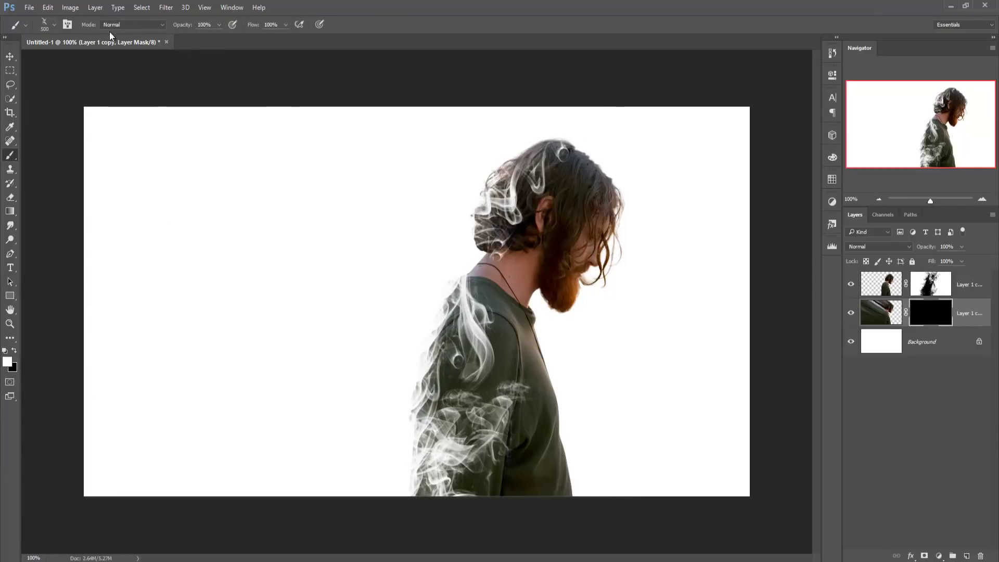
Step: Choose the 2452 px smoke brush and reduce its size to 700 px
left_click(54, 25)
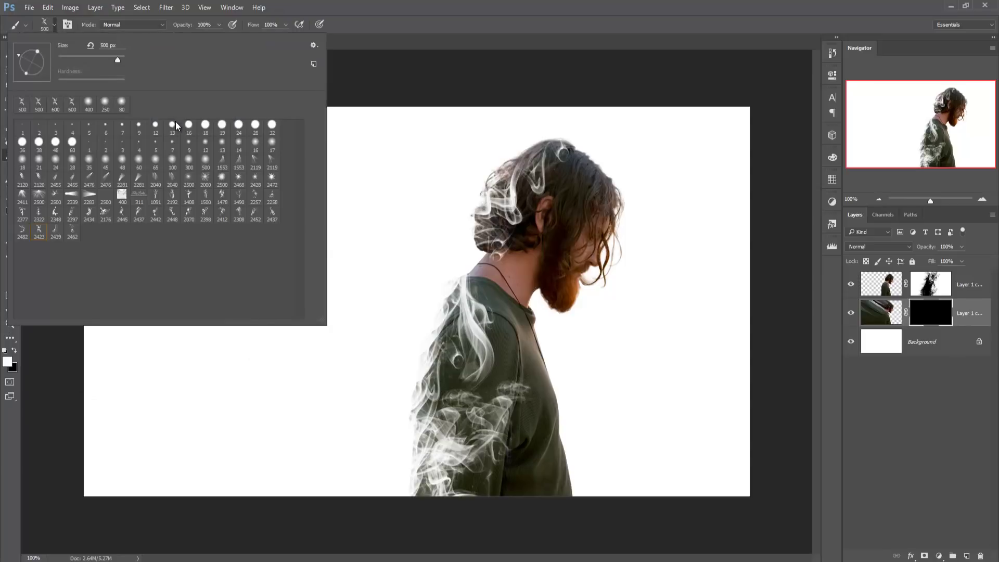
left_click(255, 212)
left_click(511, 102)
key("bracketright")
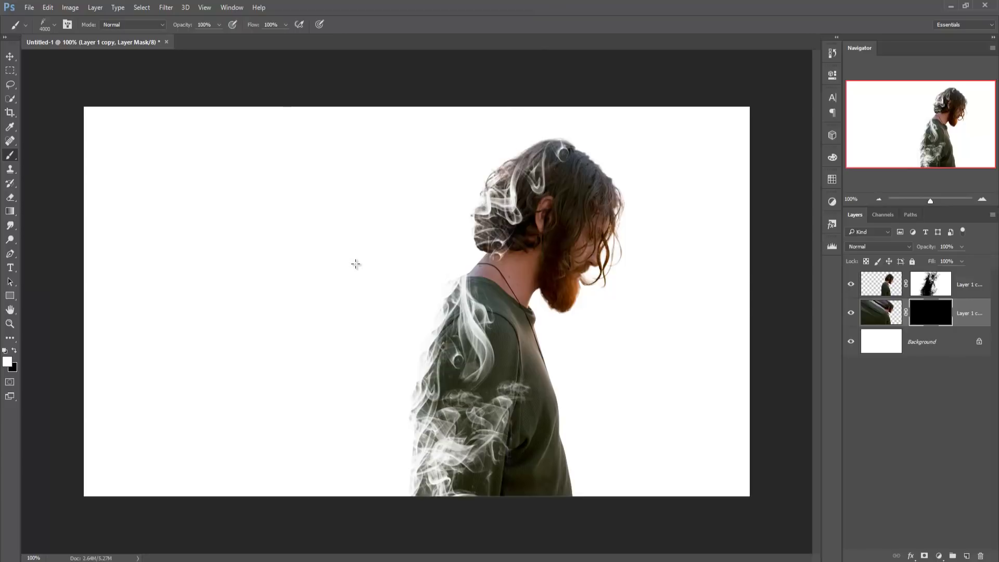
key("bracketleft")
key("bracketleft")
key("bracketleft")
key("bracketleft")
key("bracketleft")
key("bracketleft")
key("bracketleft")
key("bracketleft")
key("bracketleft")
key("bracketleft")
key("bracketleft")
key("bracketleft")
key("bracketleft")
key("bracketleft")
key("bracketleft")
key("bracketleft")
key("bracketleft")
key("bracketleft")
key("bracketleft")
key("bracketleft")
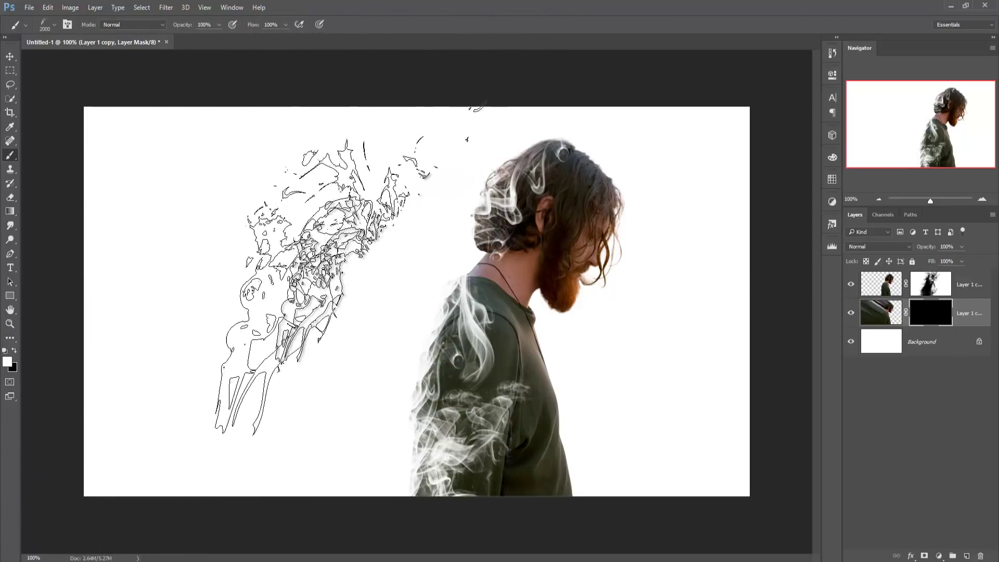
key("bracketright")
key("bracketright")
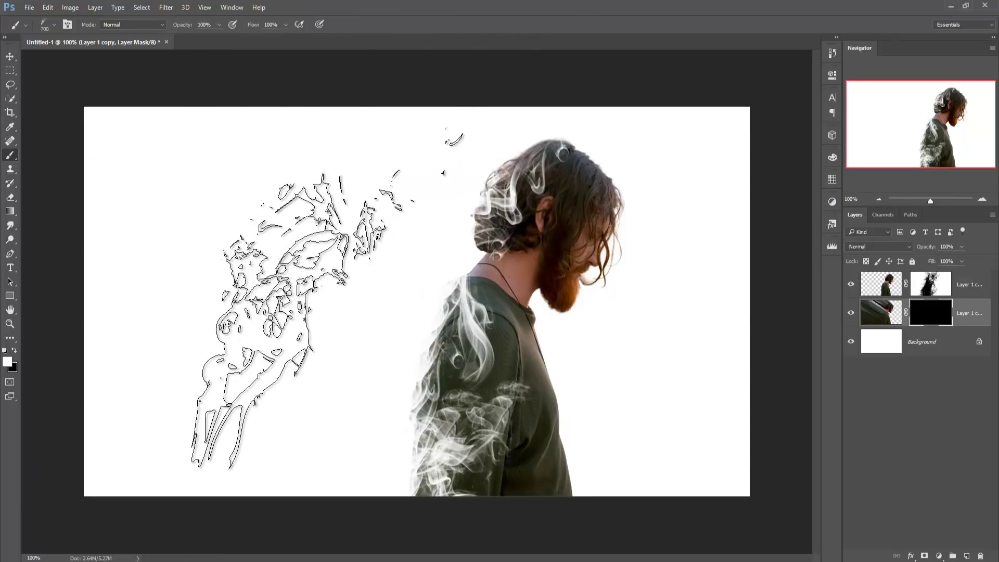
Step: Rotate the smoke brush tip so its plume rises up and away behind the man's back
right_click(338, 273)
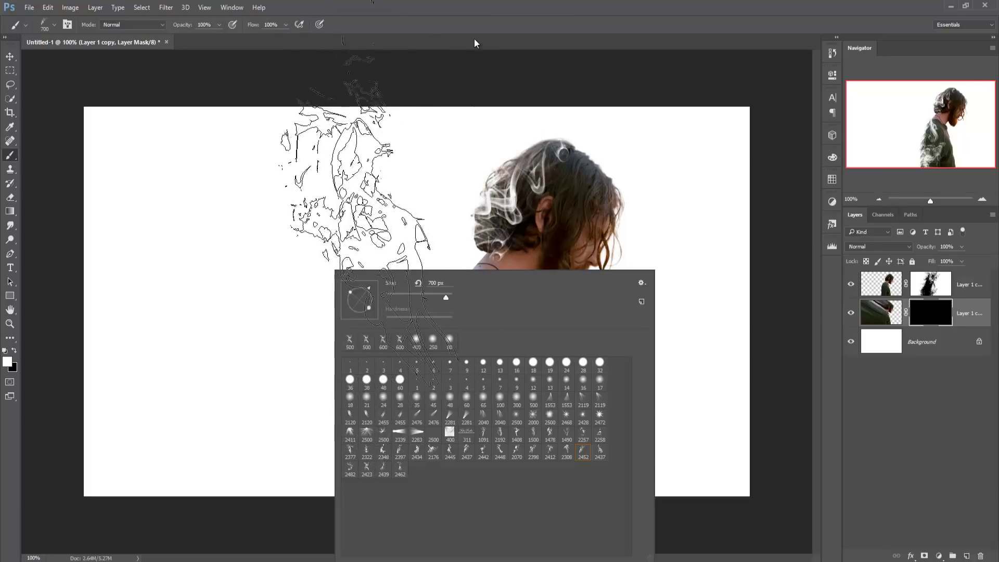
left_click(558, 27)
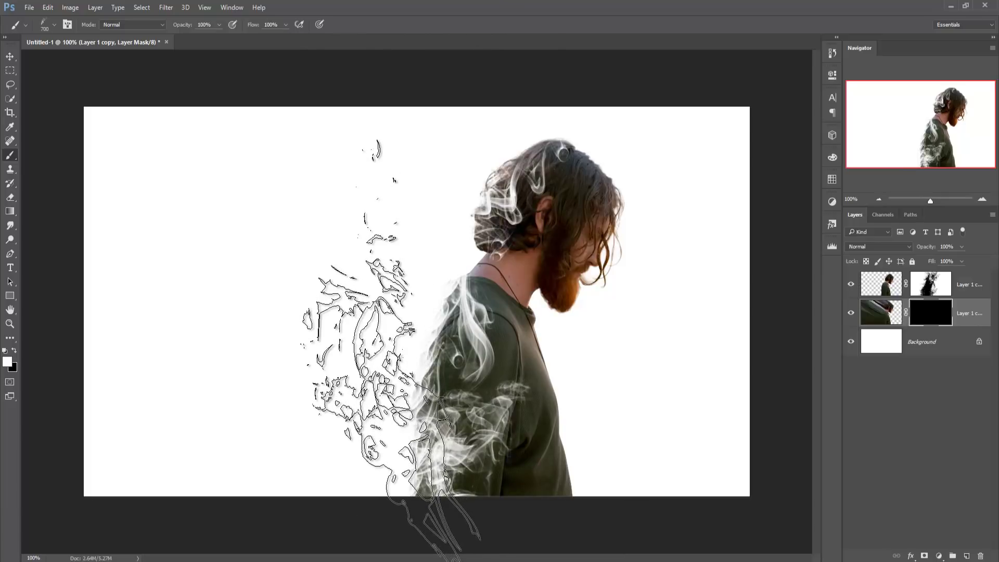
right_click(423, 338)
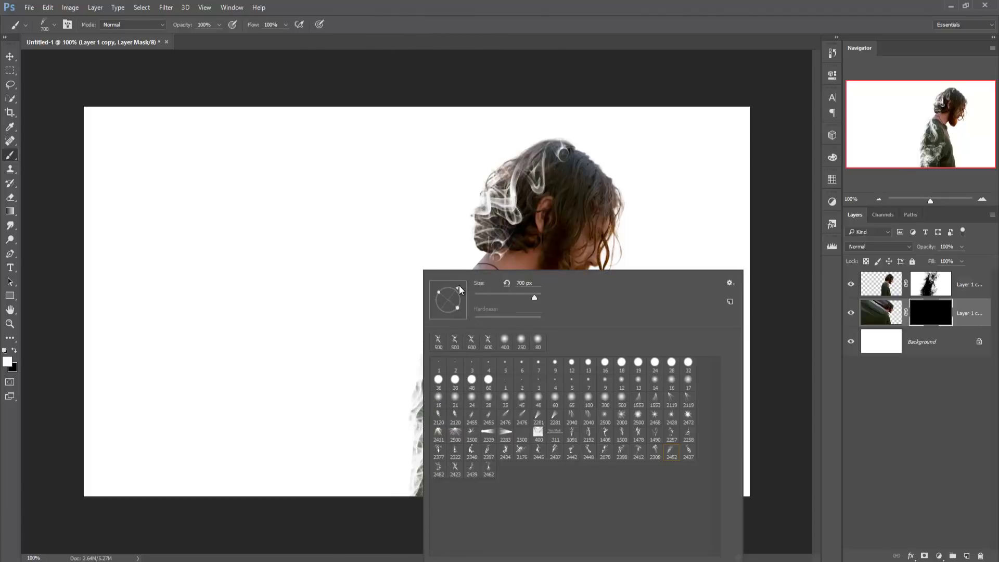
left_click_drag(458, 287, 452, 285)
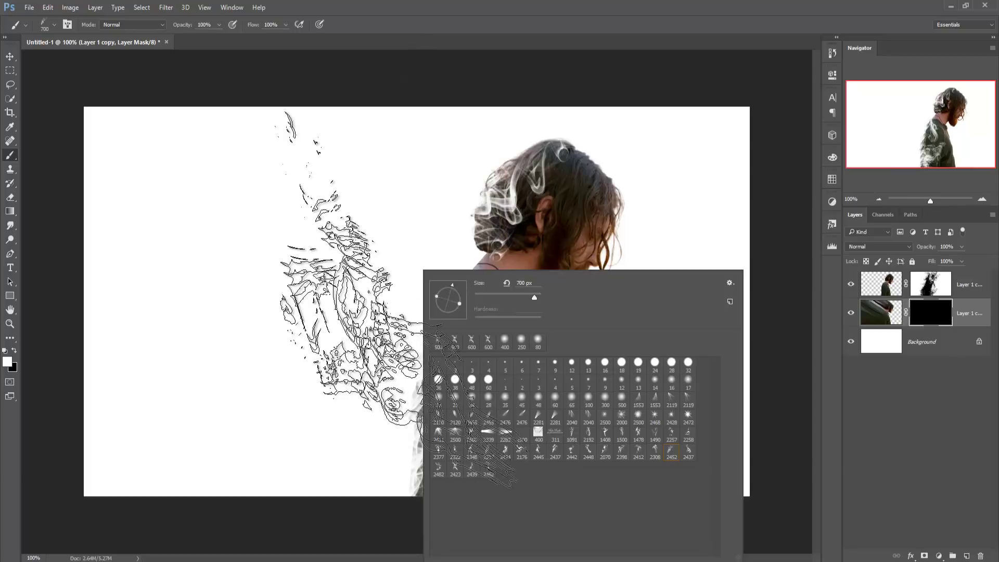
left_click(441, 104)
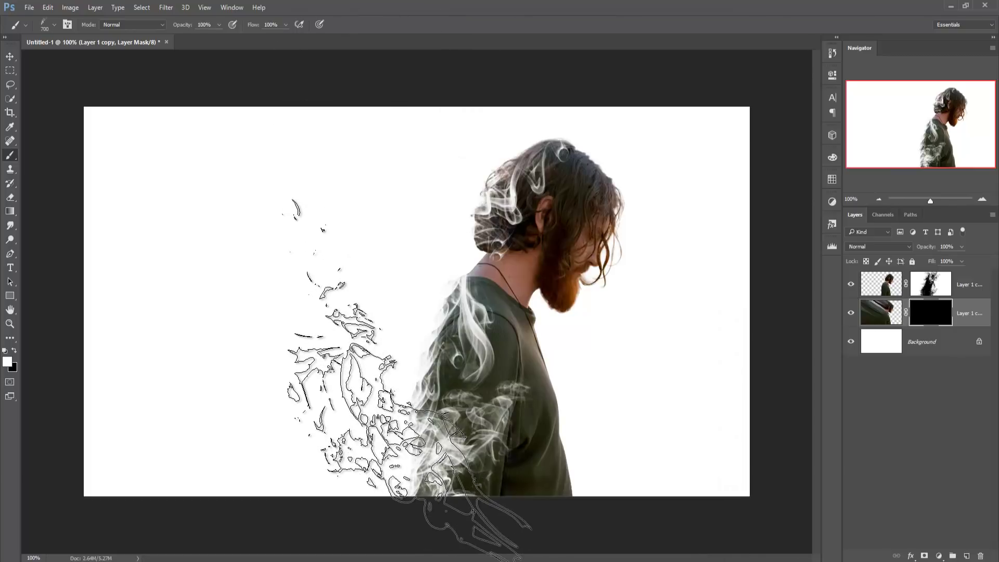
Step: Enlarge the smoke brush to 900 px and stamp white on the lower layer's mask behind the man's sleeve, back and head
key("bracketright")
key("bracketright")
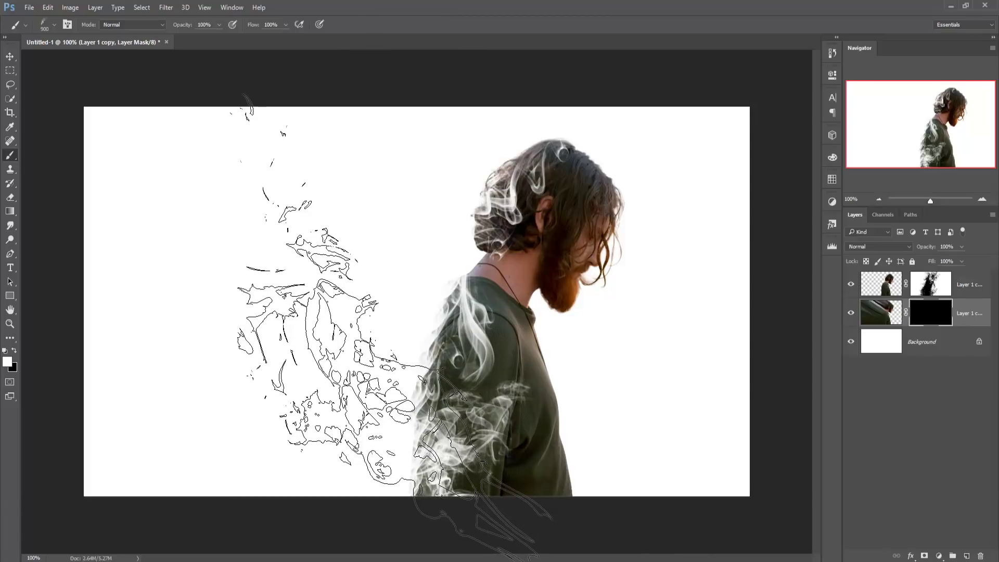
left_click(392, 327)
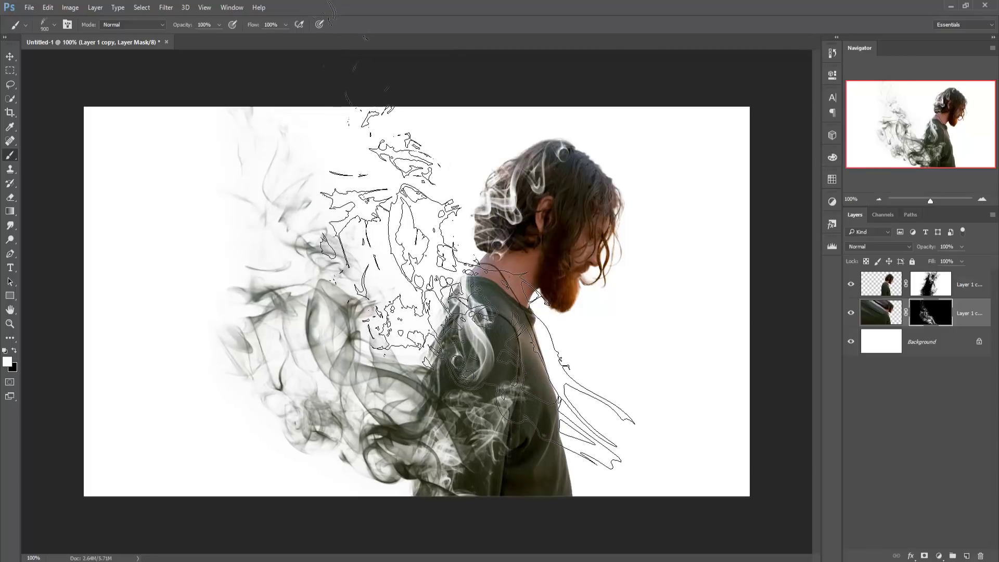
left_click(468, 234)
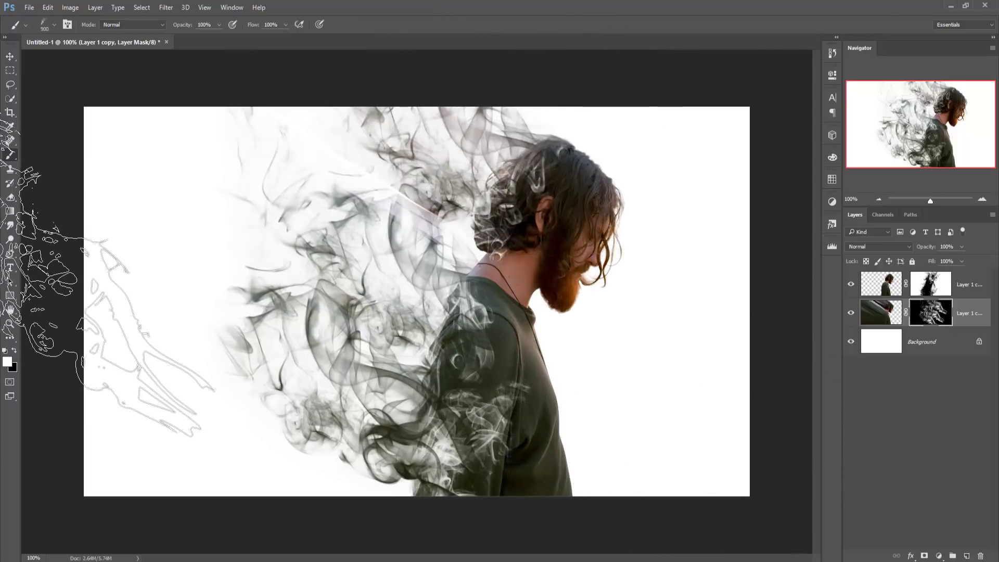
left_click(10, 56)
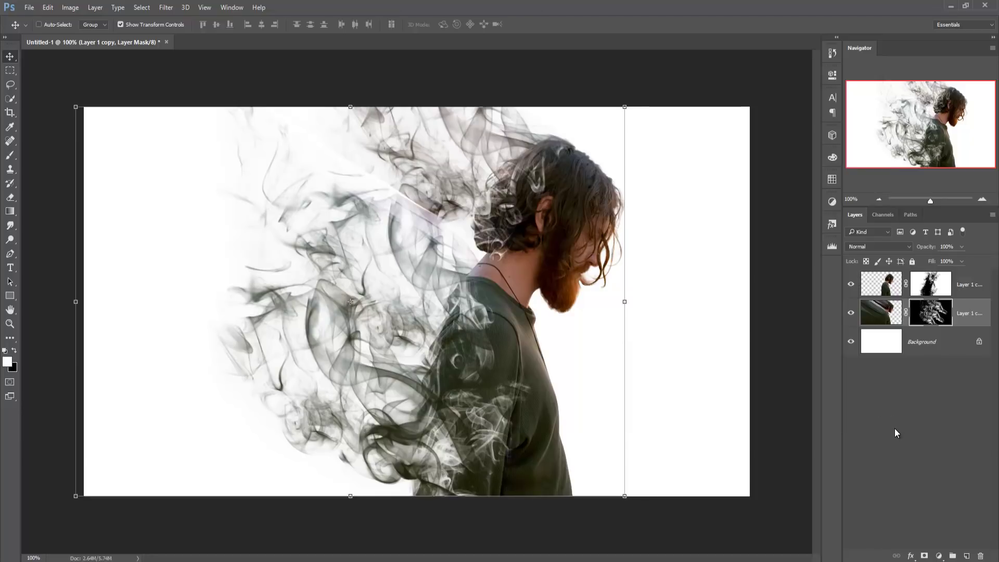
Step: Rotate the 900 px smoke brush tip and stamp white on the mask along the smoke's lower edge beside the sleeve
left_click(10, 155)
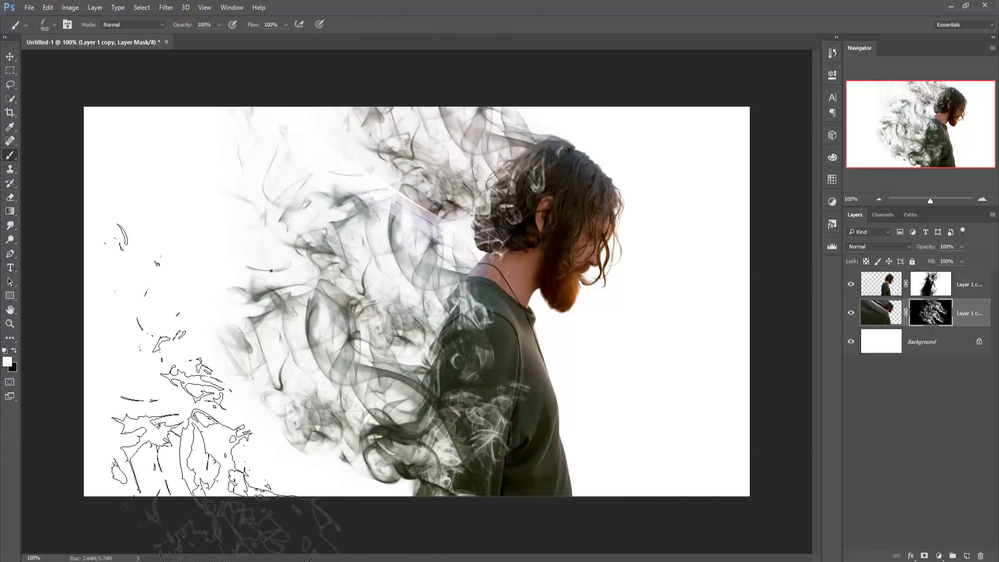
right_click(271, 270)
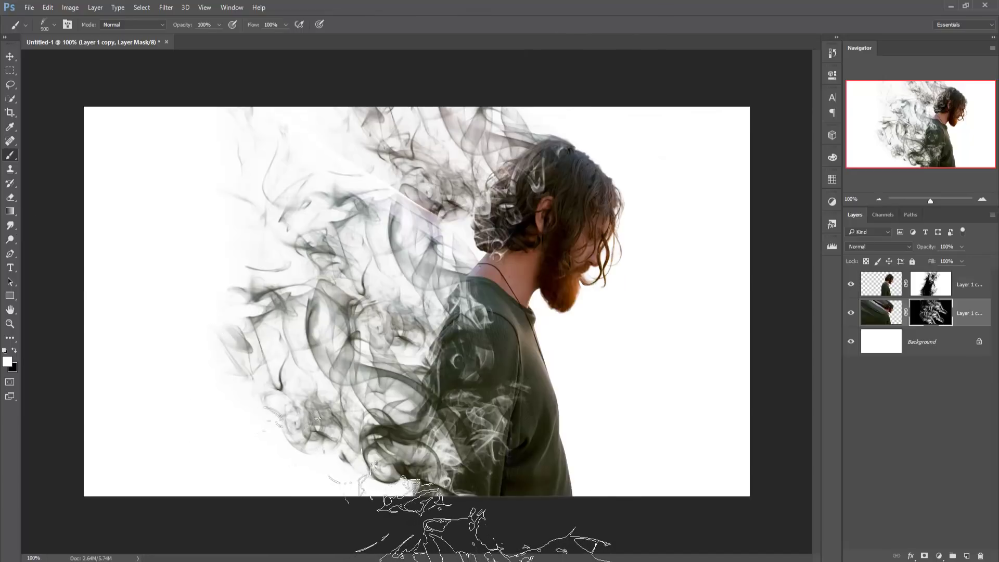
left_click(10, 56)
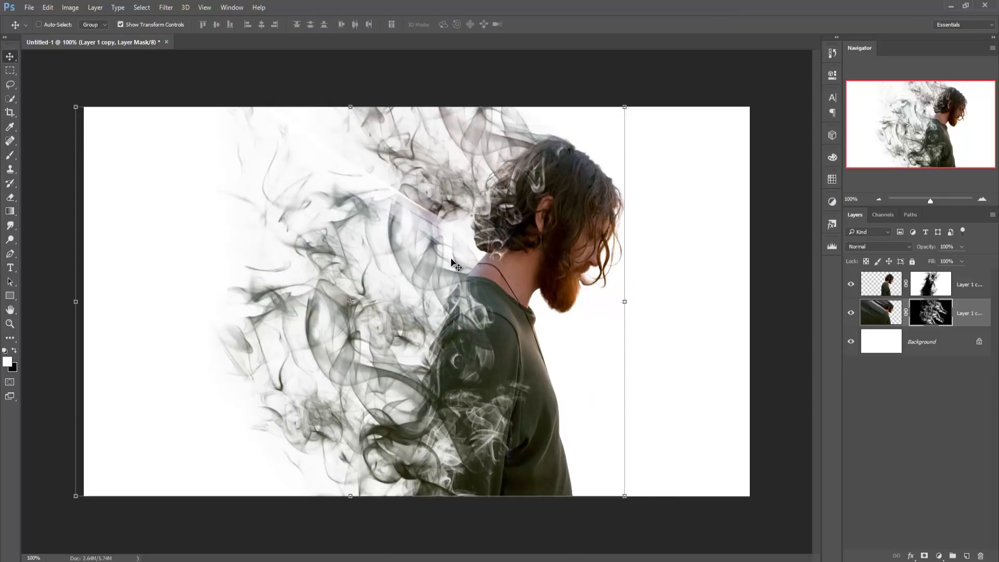
Step: Hide the Background and stamp the visible layers into a new layer above Layer 1 copy 2
left_click(966, 291)
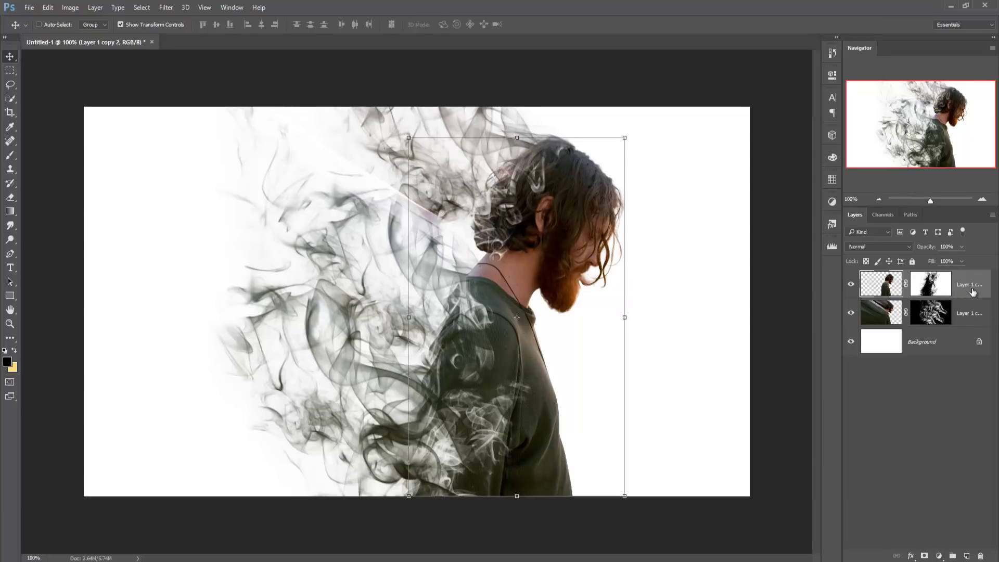
left_click(850, 342)
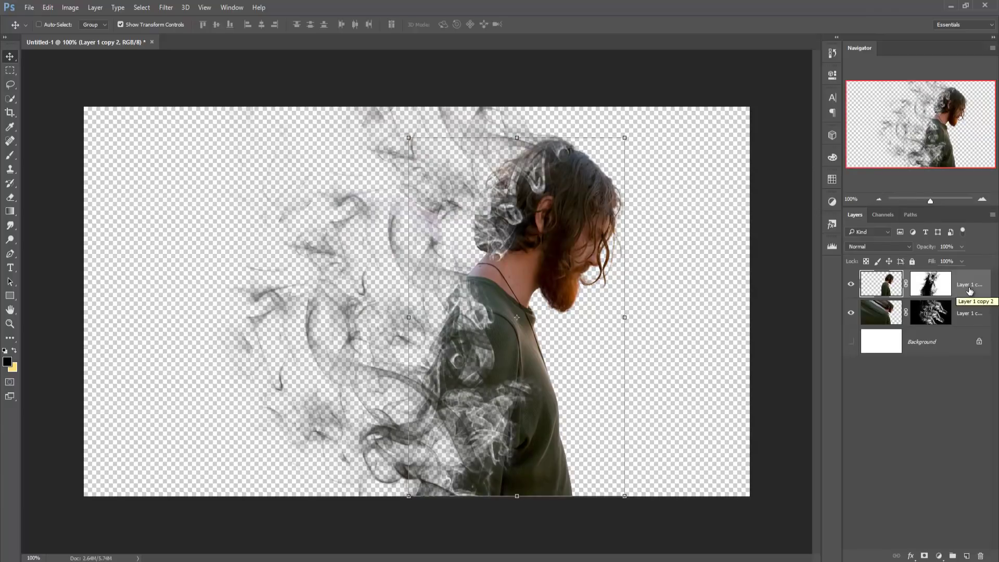
key("ctrl")
key("ctrl+shift+alt+e")
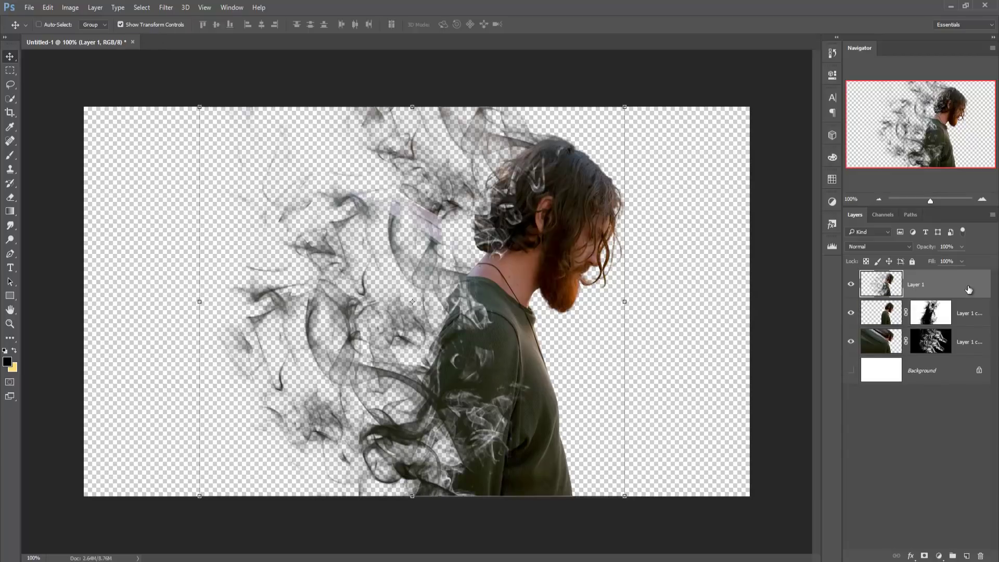
Step: Hide Layer 1 copy 2 and Layer 1 copy, and show the white Background again
left_click(851, 320)
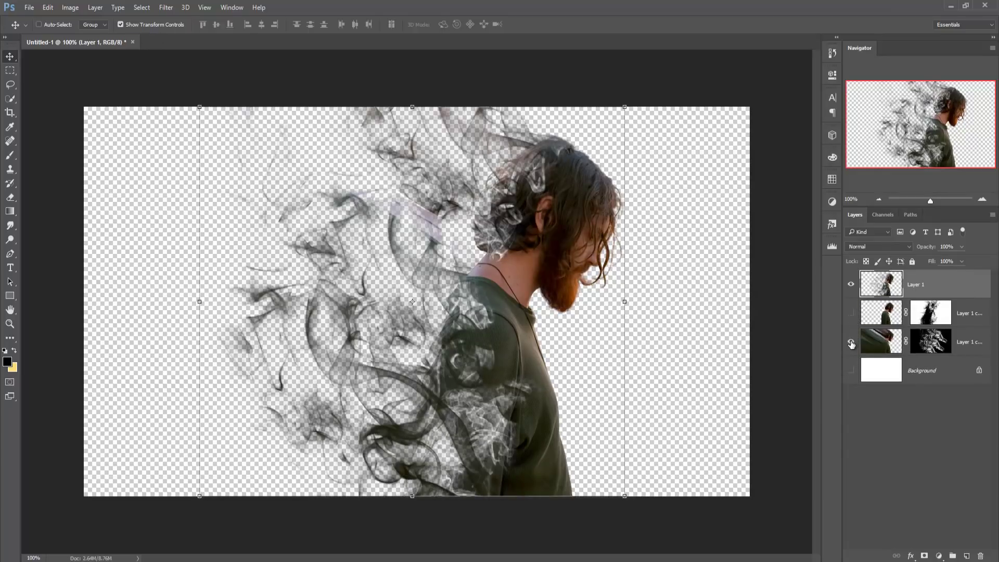
left_click(851, 343)
left_click(851, 370)
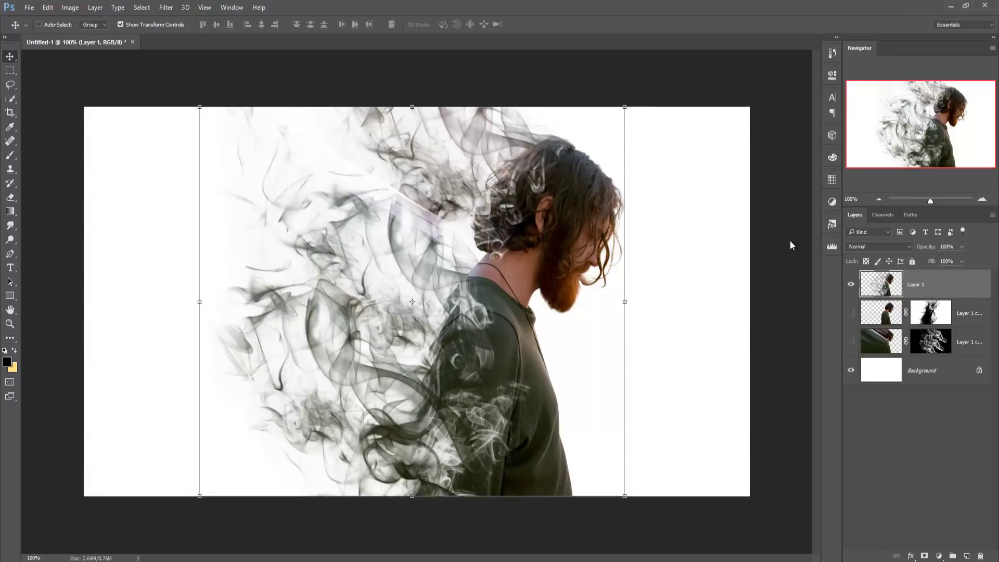
Step: Apply the Camera Raw Filter to the merged Layer 1 with a sharpening amount of 75
left_click(165, 7)
left_click(178, 70)
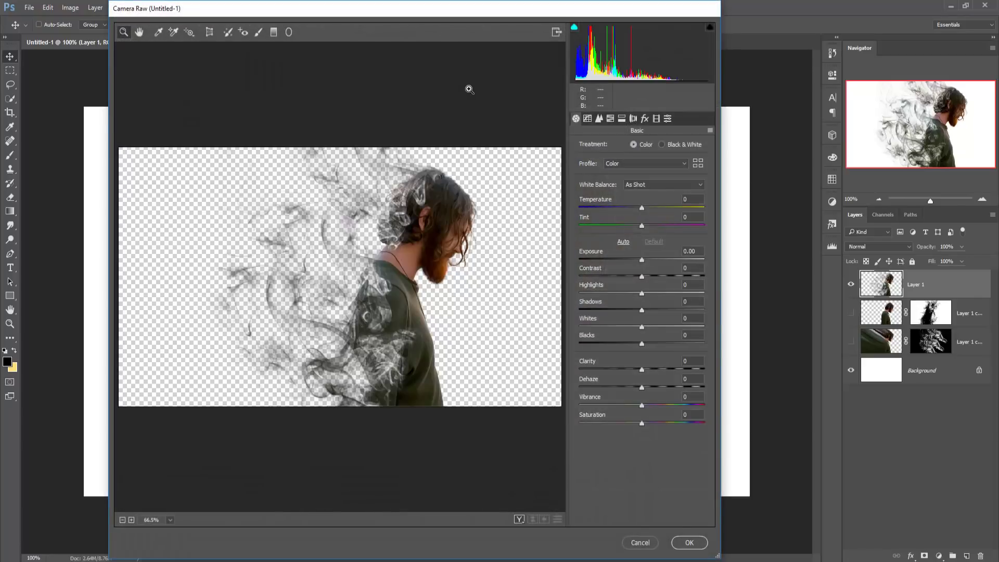
left_click(599, 119)
left_click_drag(580, 162, 609, 166)
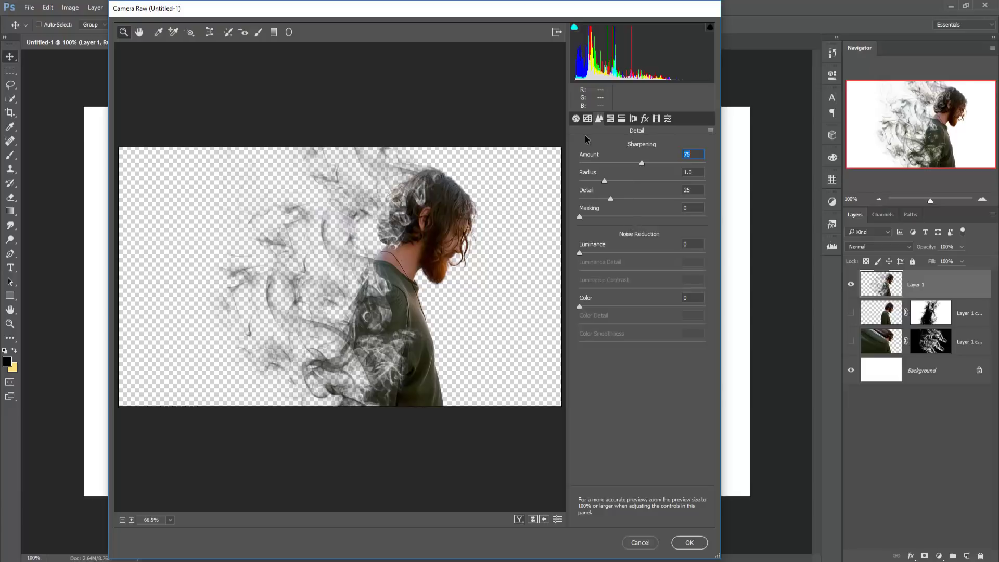
Step: Set saturation to +25, vibrance to +8 and clarity to +4 in the Camera Raw basic adjustments and apply the filter
left_click(576, 120)
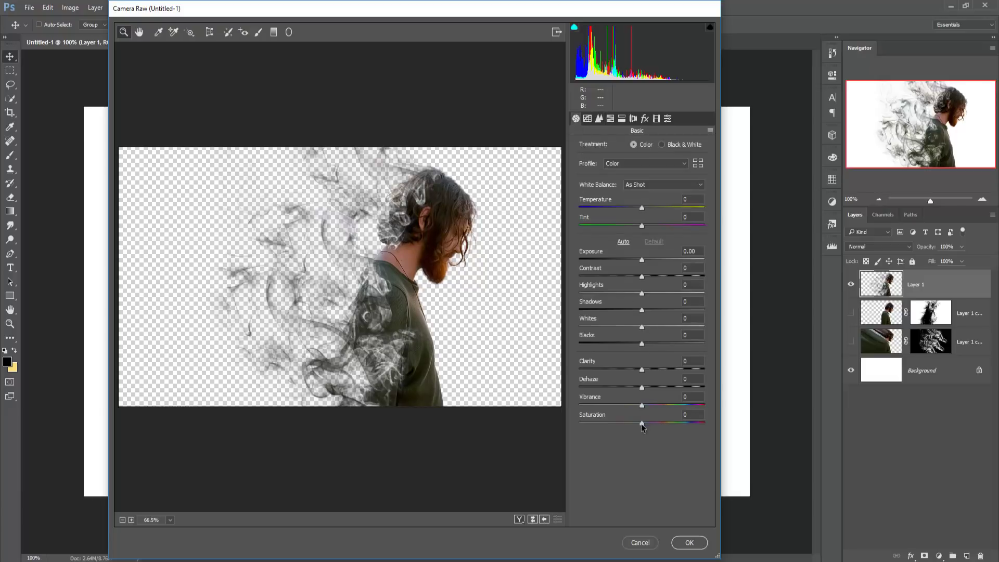
left_click_drag(641, 424, 656, 422)
left_click(642, 406)
left_click_drag(640, 407, 647, 409)
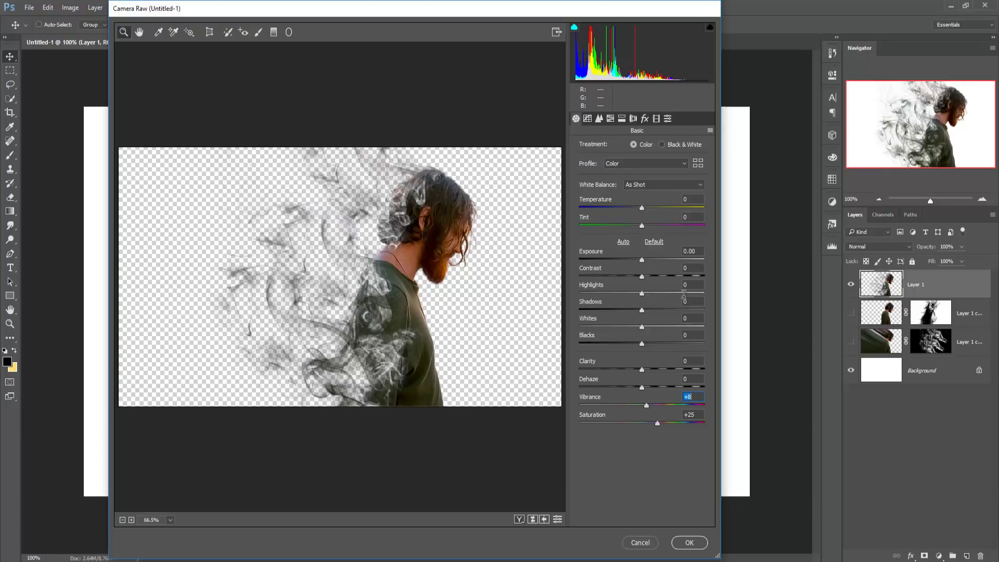
left_click_drag(640, 370, 644, 370)
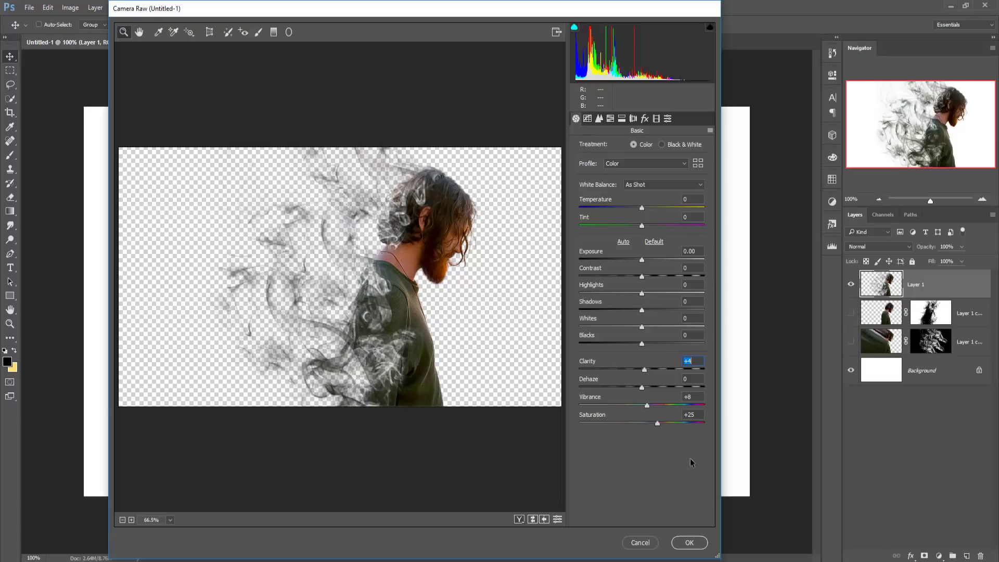
left_click(685, 544)
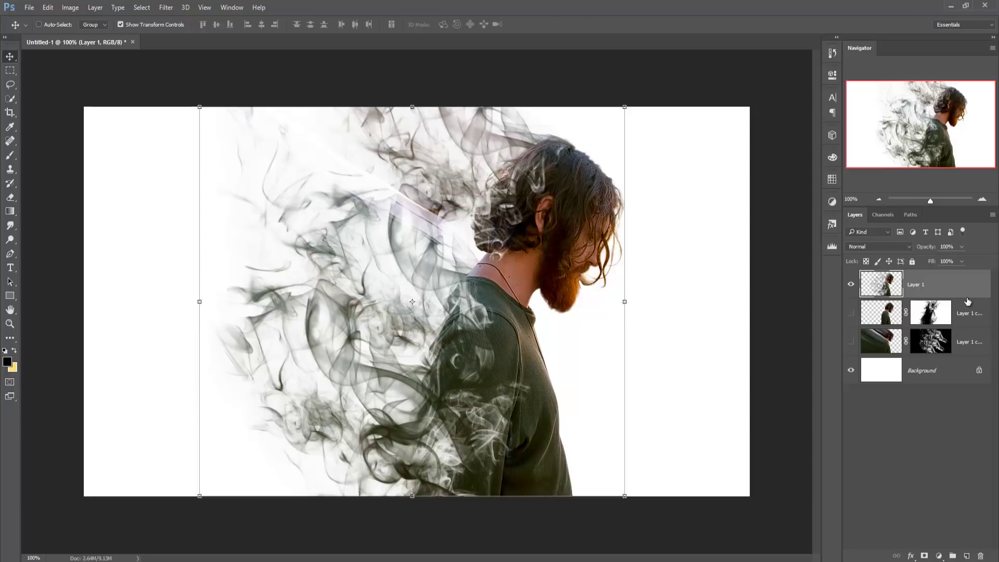
Step: Add the text "SMOKE DISPERSION" in black (000000), starting in the white area beside the smoke
left_click(10, 268)
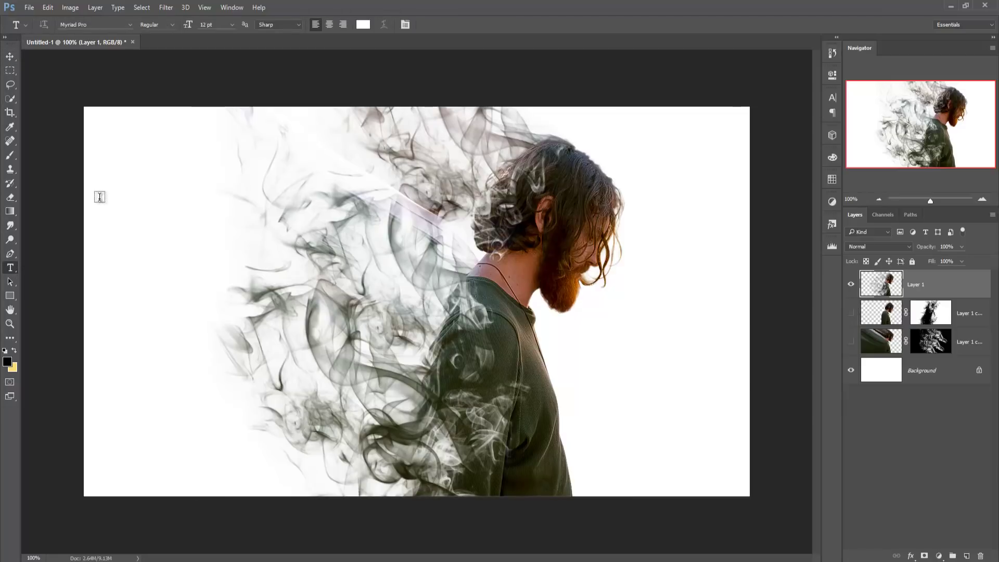
left_click(119, 258)
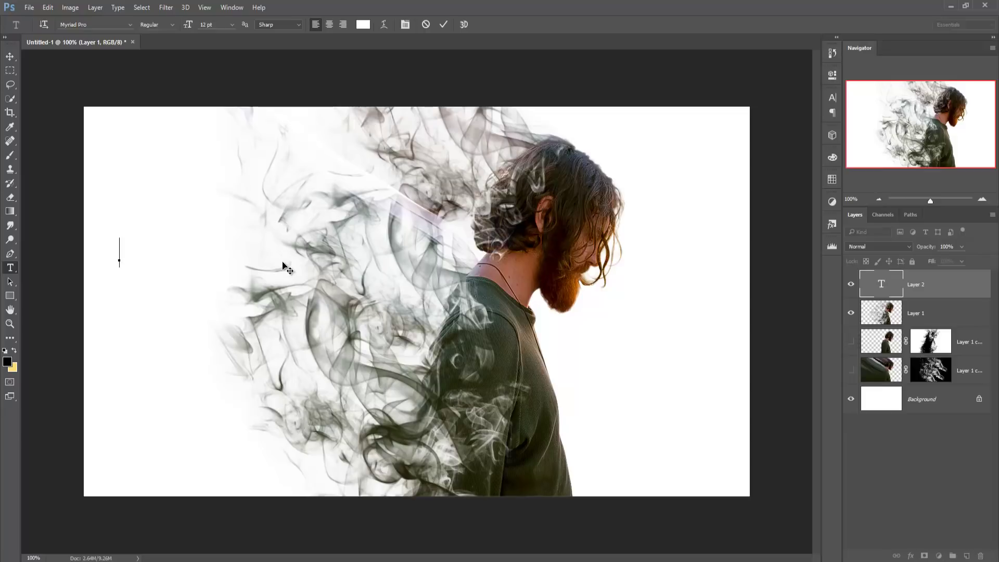
left_click(360, 24)
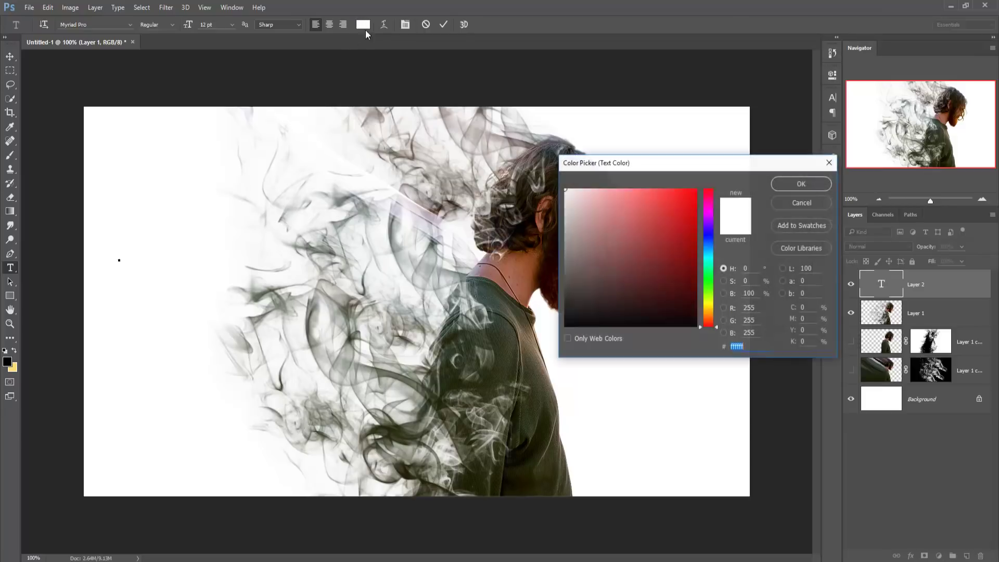
type("000000")
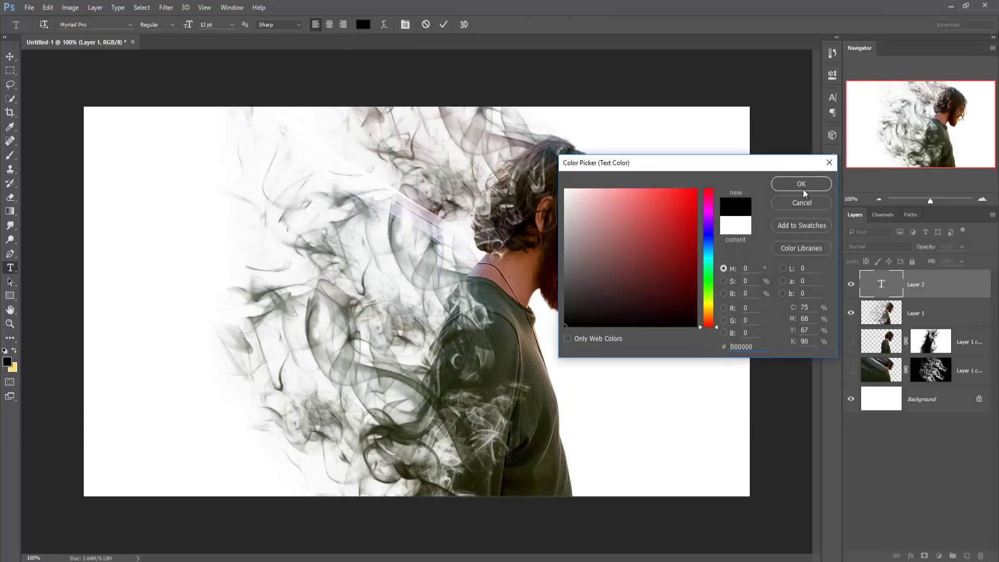
left_click(790, 183)
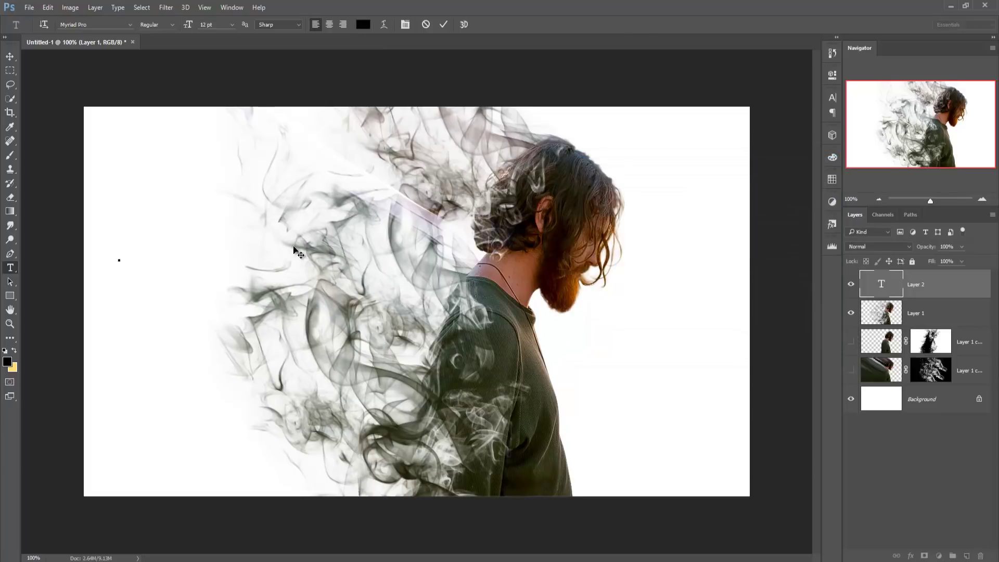
type("SMOKE")
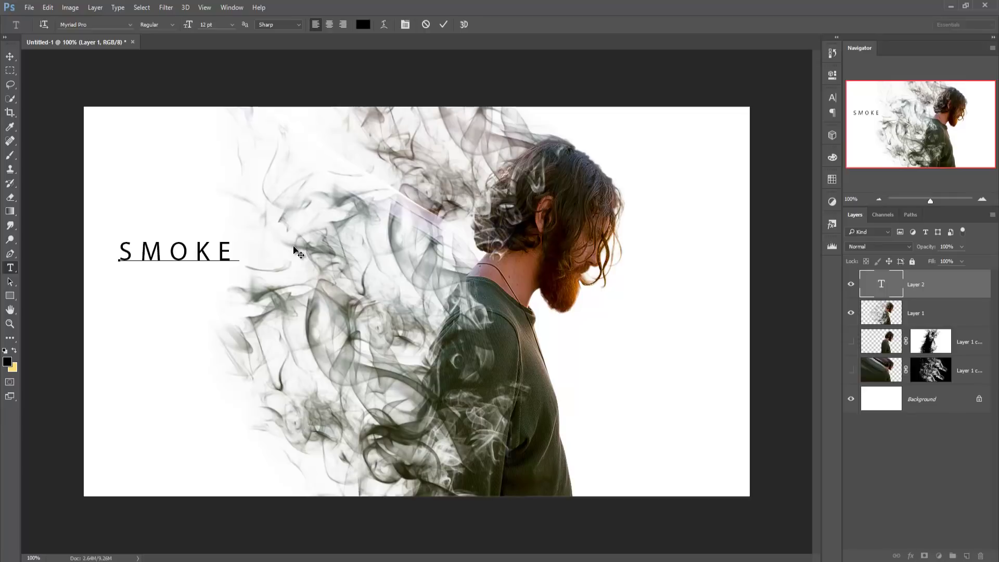
type(" DIS")
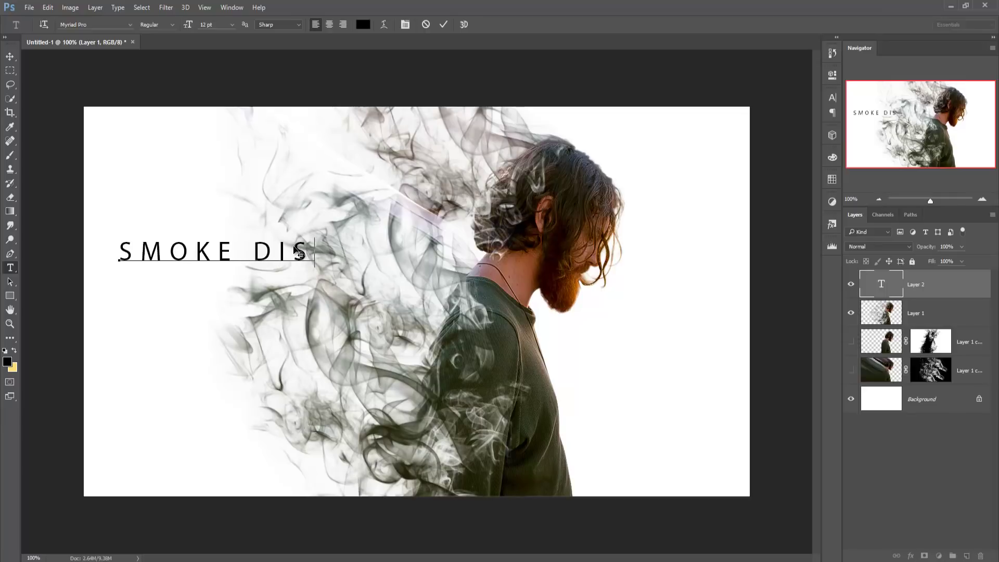
type("PERS")
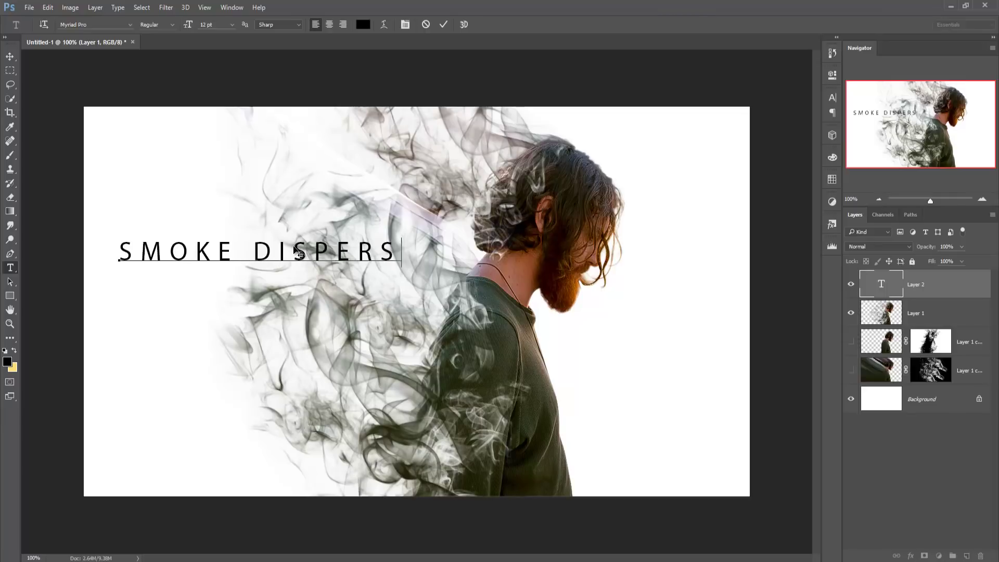
type("ION")
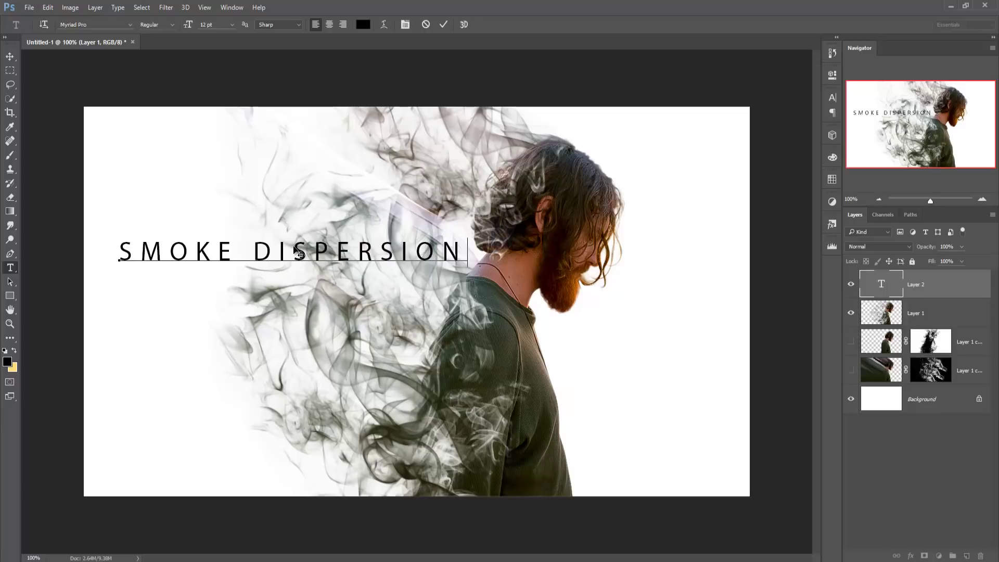
left_click(10, 57)
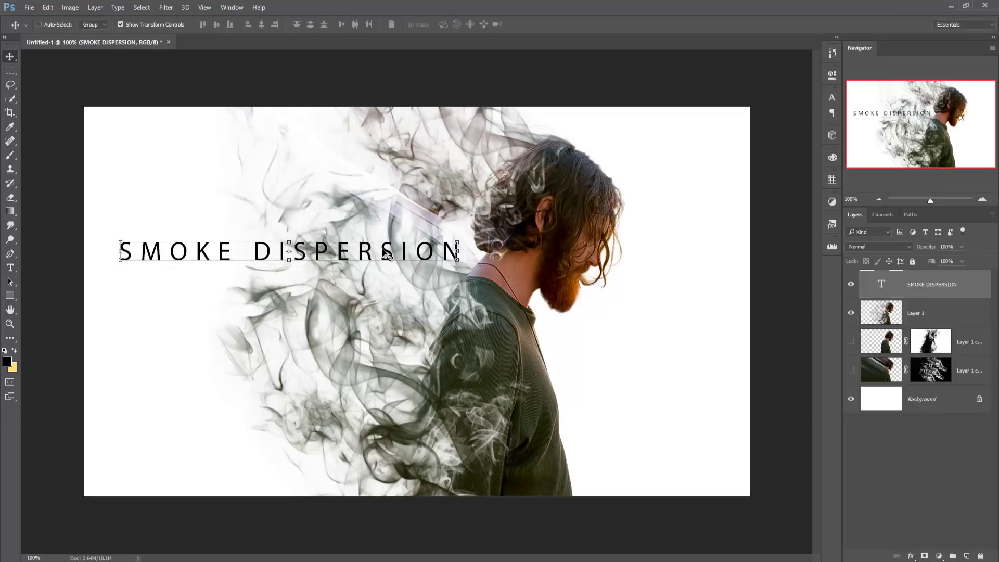
Step: Scale the SMOKE DISPERSION text to about 183% and center it on the canvas at X 640 px, Y 360 px
left_click_drag(457, 242, 508, 213)
left_click_drag(335, 255, 446, 318)
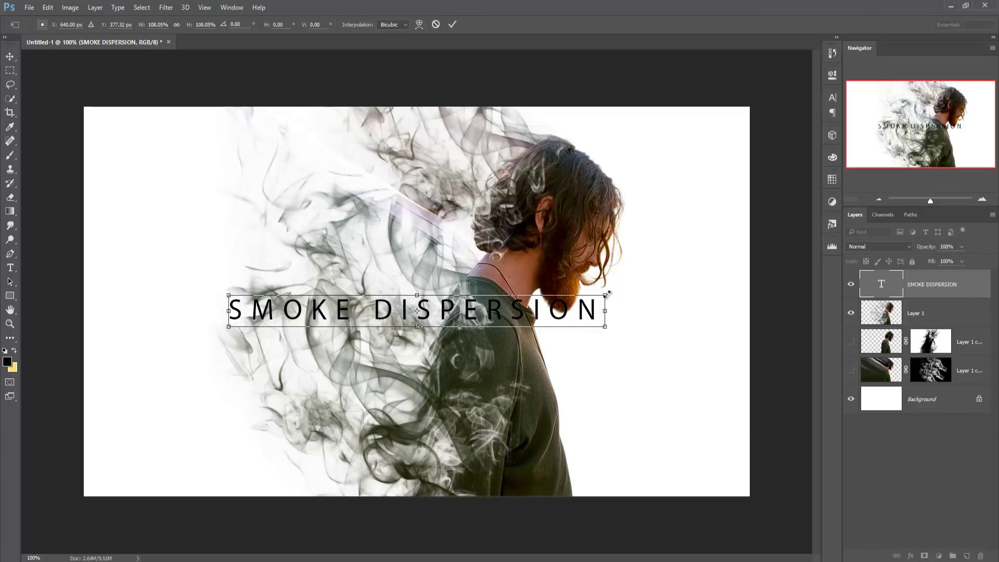
left_click_drag(606, 293, 737, 281)
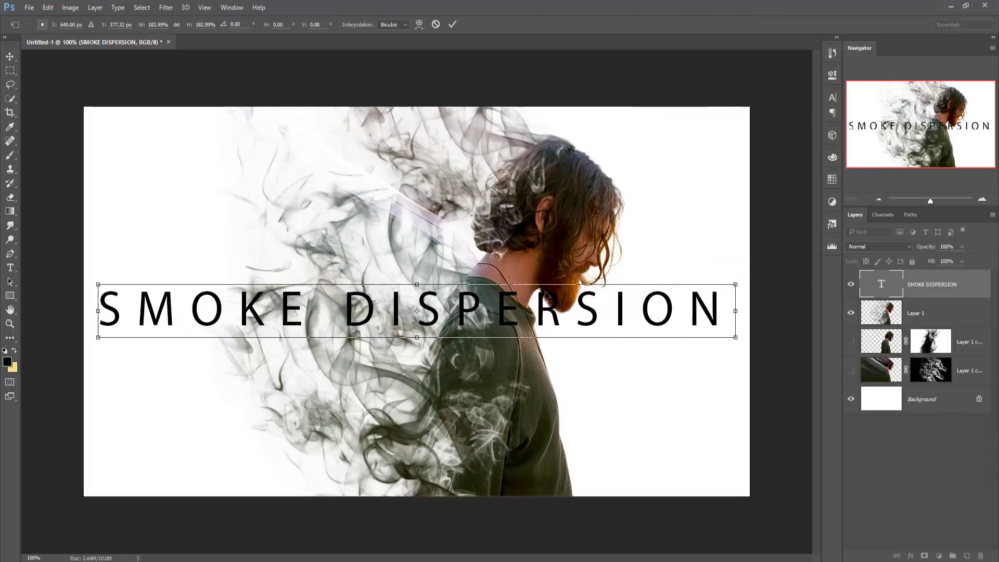
mouse_move(543, 310)
left_mouse_down()
mouse_move(550, 317)
mouse_move(550, 298)
left_mouse_up()
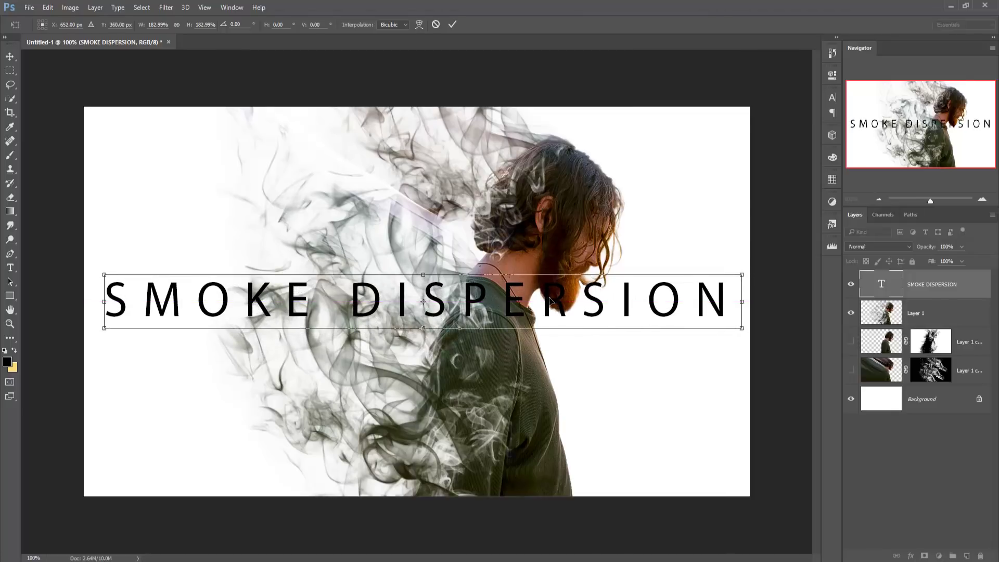
left_click_drag(550, 302, 543, 301)
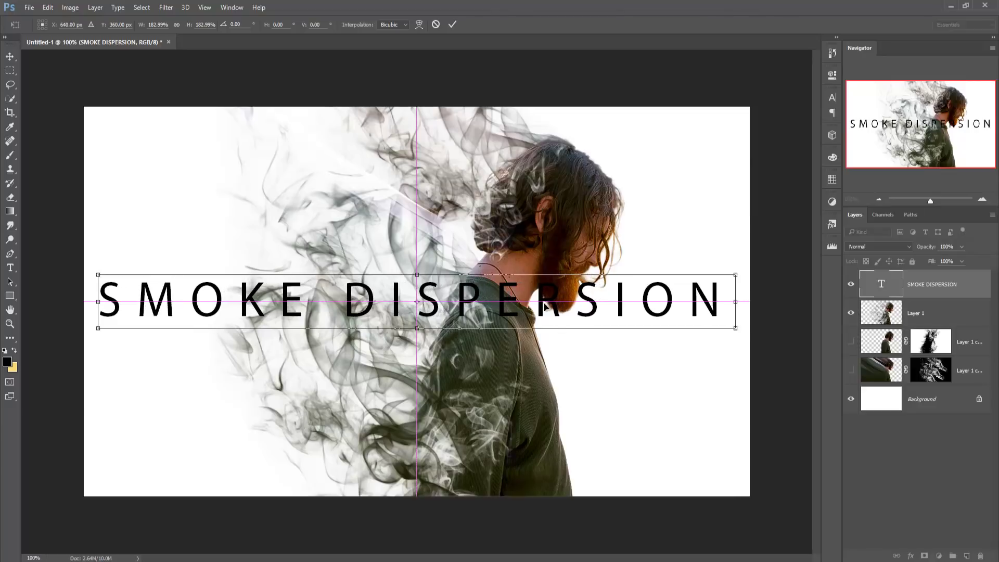
left_click(453, 27)
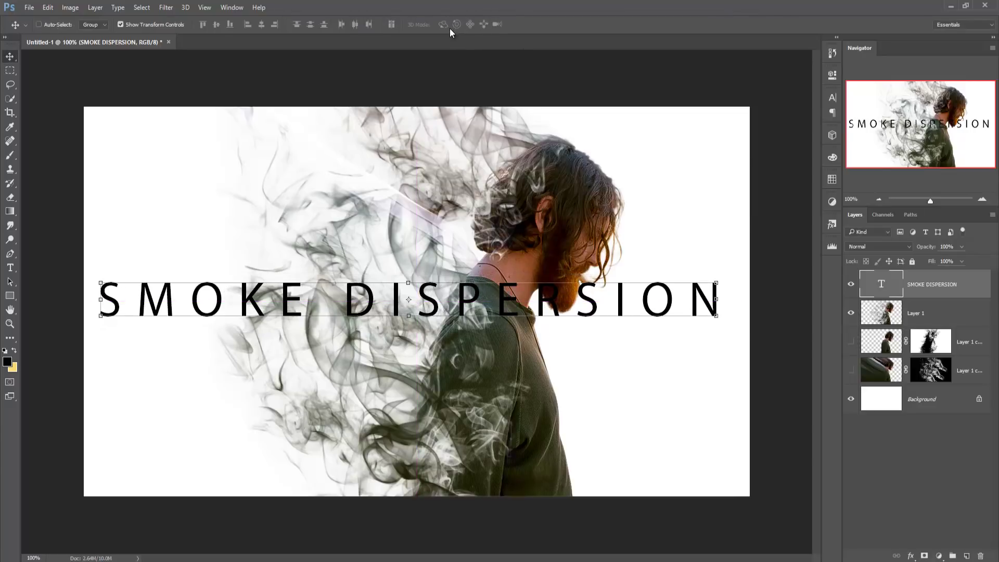